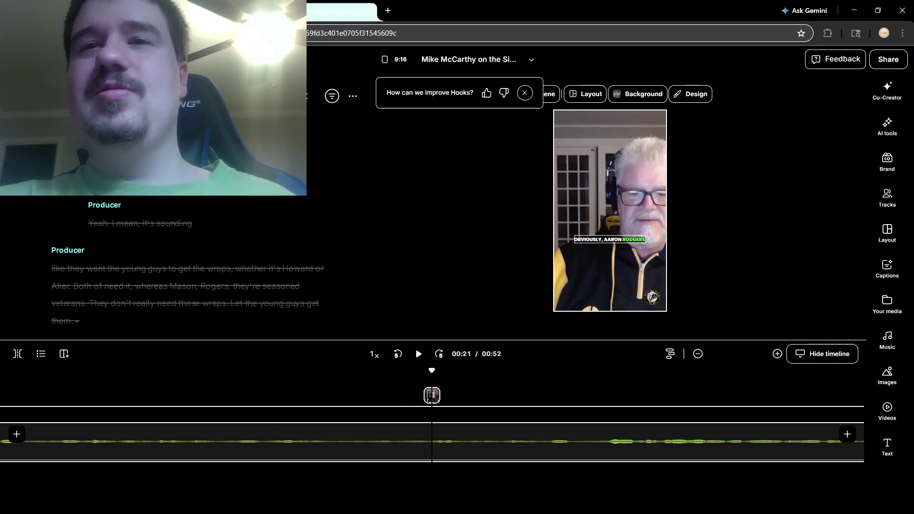
Step: Set the captions to size XL and place them horizontally centred across the speaker's upper chest
{"action": "left_click_drag", "start_coordinate": [610, 240], "coordinate": [603, 271]}
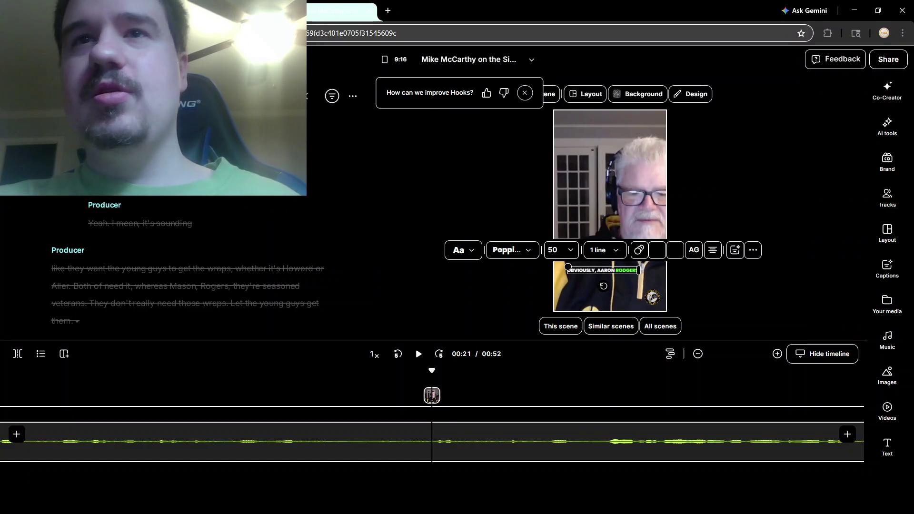
{"action": "left_click", "coordinate": [560, 250]}
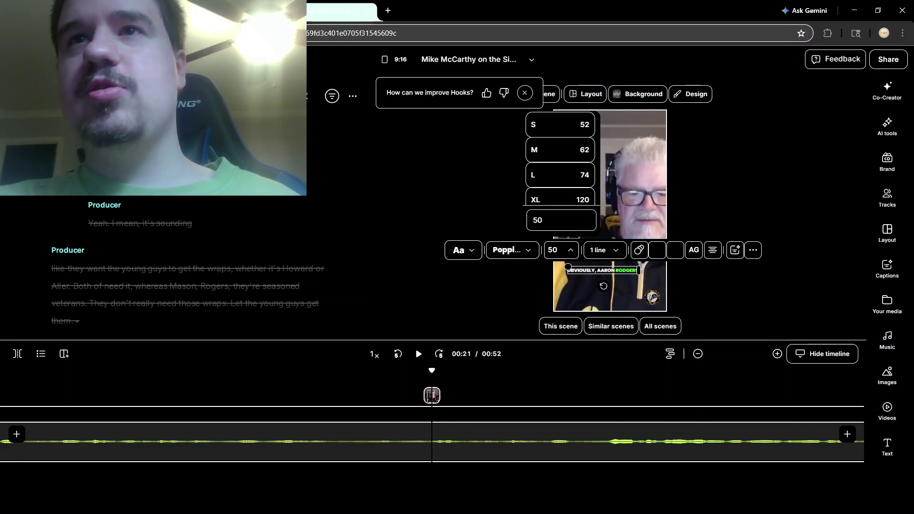
{"action": "left_click", "coordinate": [560, 199]}
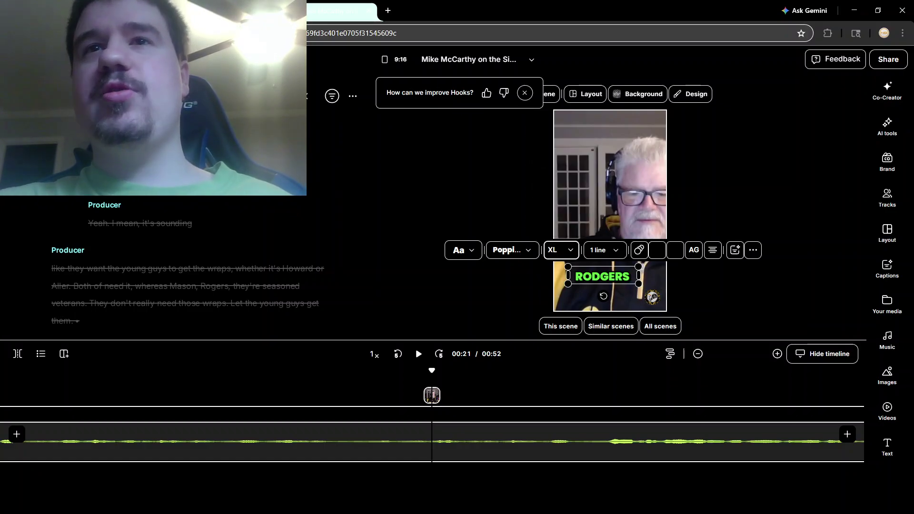
{"action": "left_click_drag", "start_coordinate": [603, 276], "coordinate": [590, 276]}
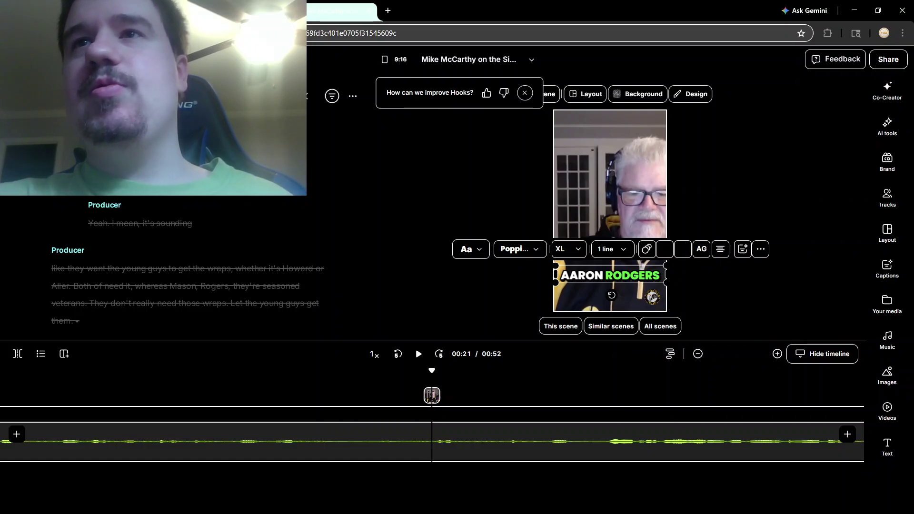
{"action": "left_click", "coordinate": [610, 210]}
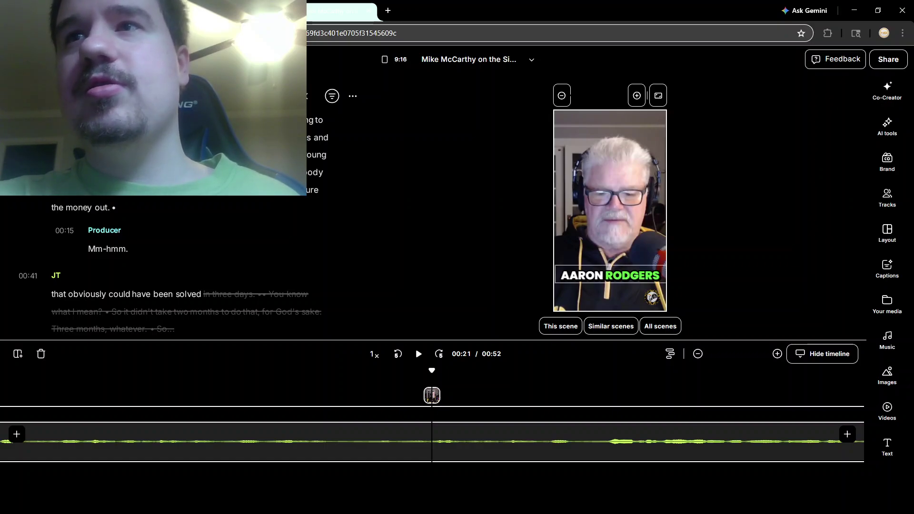
{"action": "left_click_drag", "start_coordinate": [611, 276], "coordinate": [612, 262]}
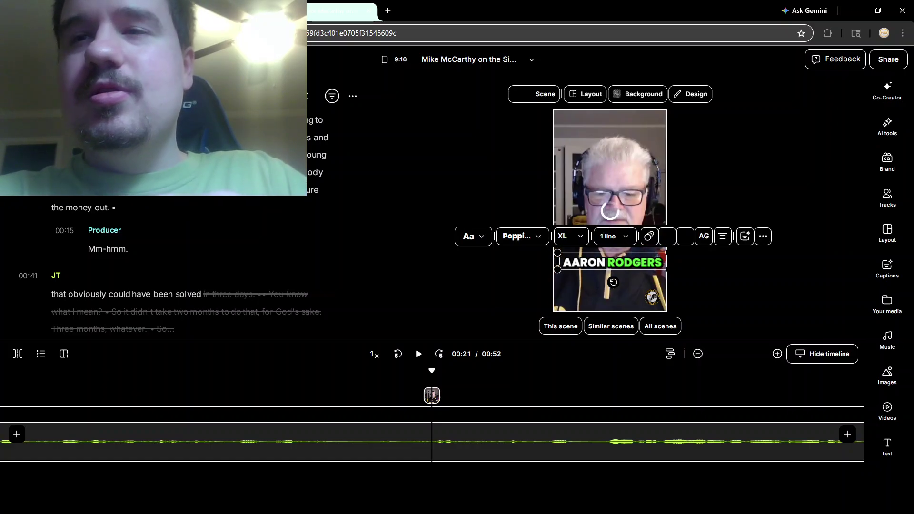
{"action": "left_click", "coordinate": [611, 183]}
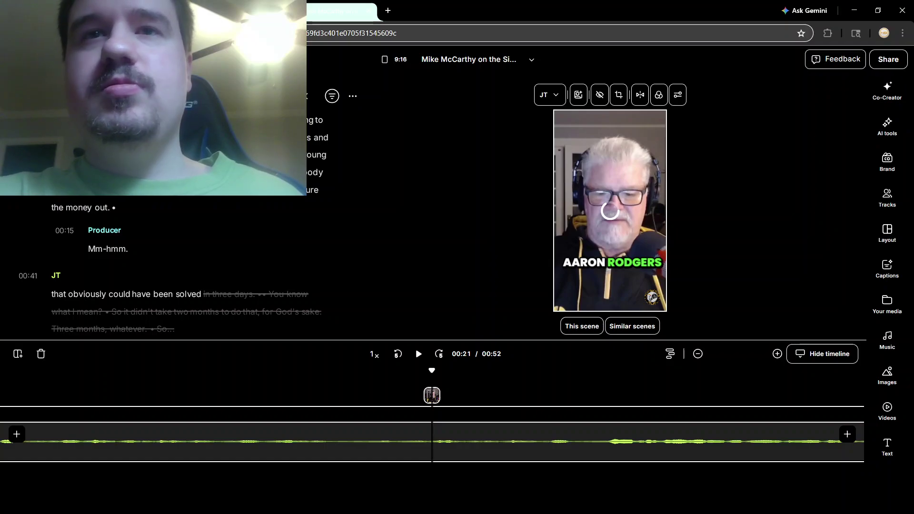
Step: Go back to about 00:01 and play the first seconds to check the enlarged captions
{"action": "left_click", "coordinate": [398, 353]}
{"action": "left_click", "coordinate": [398, 354]}
{"action": "left_click", "coordinate": [398, 354]}
{"action": "left_click", "coordinate": [398, 354]}
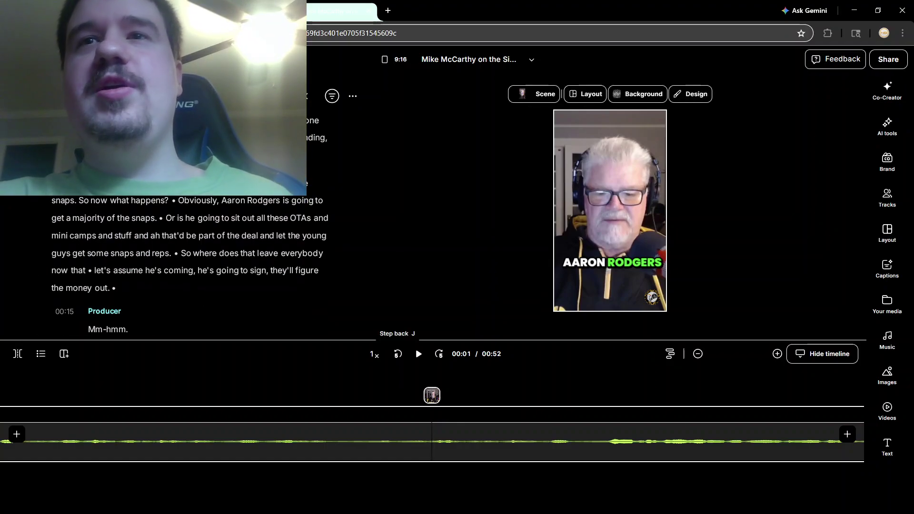
{"action": "key", "text": "space"}
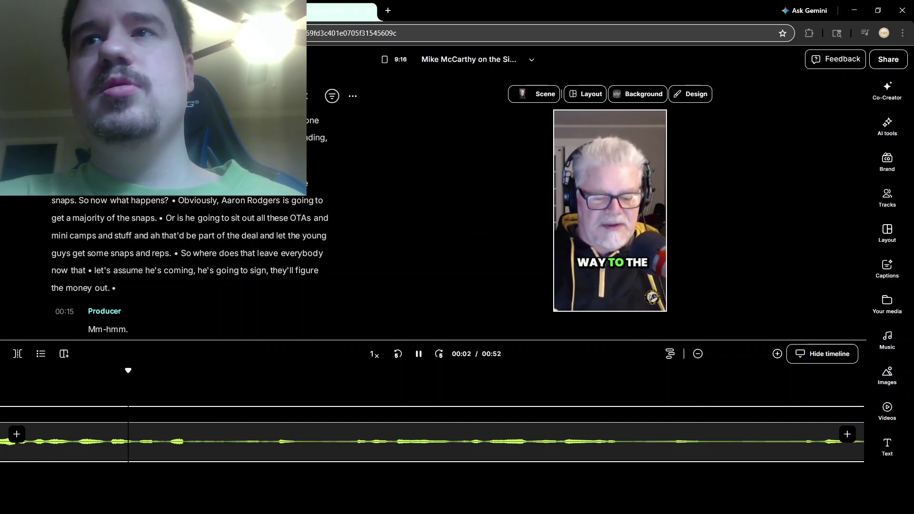
{"action": "key", "text": "space"}
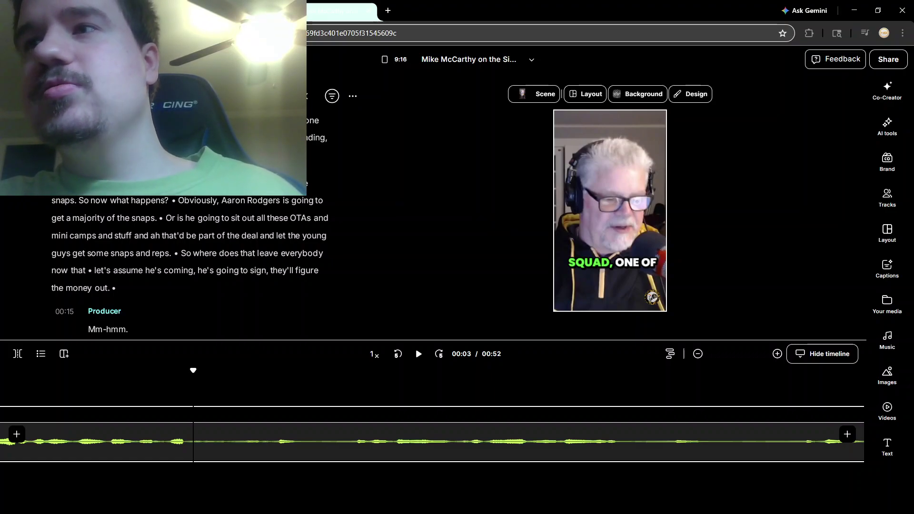
Step: Apply the Magic Audio, Remove pauses and Remove filler words AI tools to the clip
{"action": "left_click", "coordinate": [887, 126]}
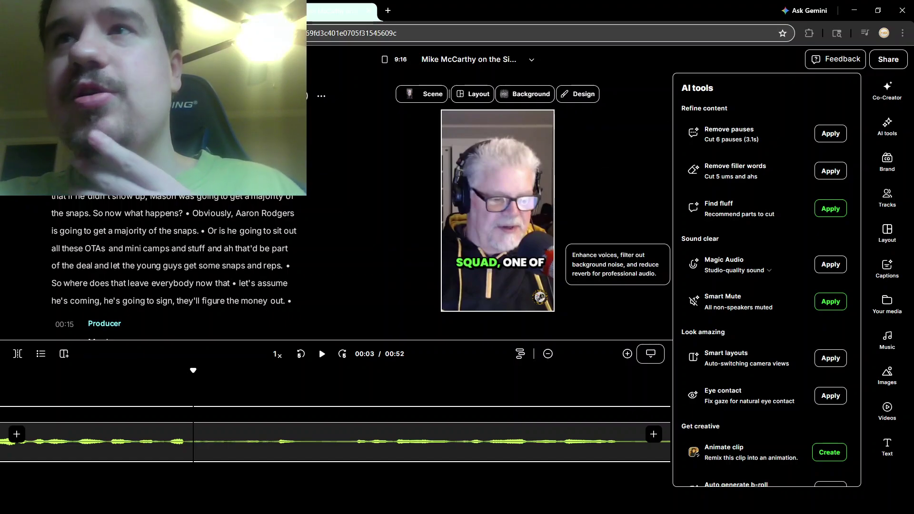
{"action": "left_click", "coordinate": [831, 265]}
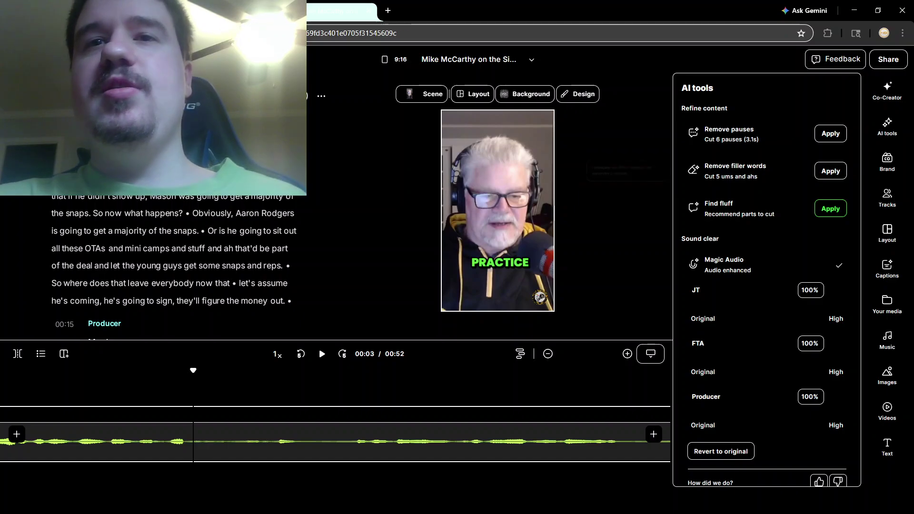
{"action": "left_click", "coordinate": [831, 133]}
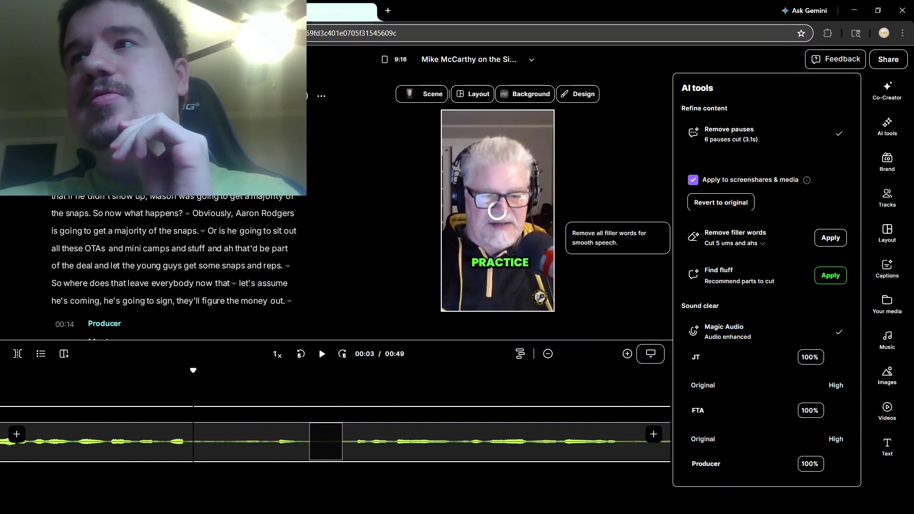
{"action": "left_click", "coordinate": [831, 237]}
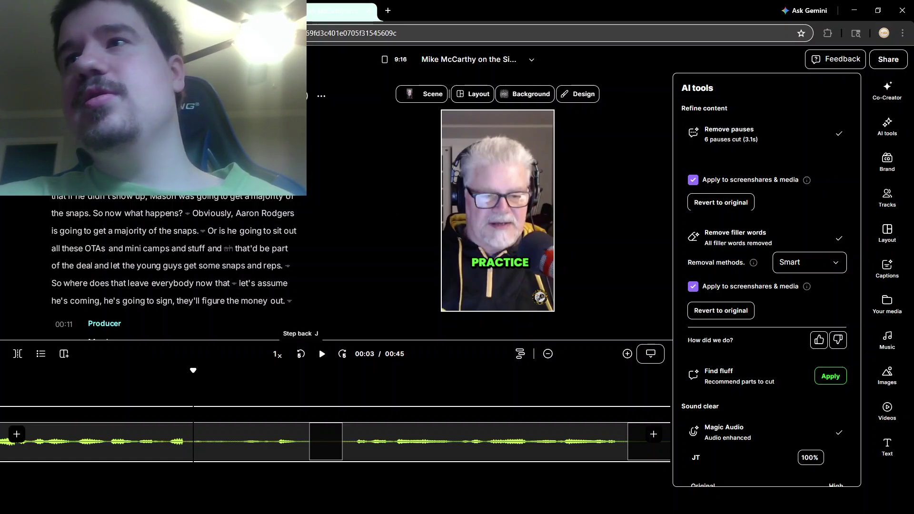
Step: Add the recently used Low music track at the very start of the clip
{"action": "left_click", "coordinate": [301, 354]}
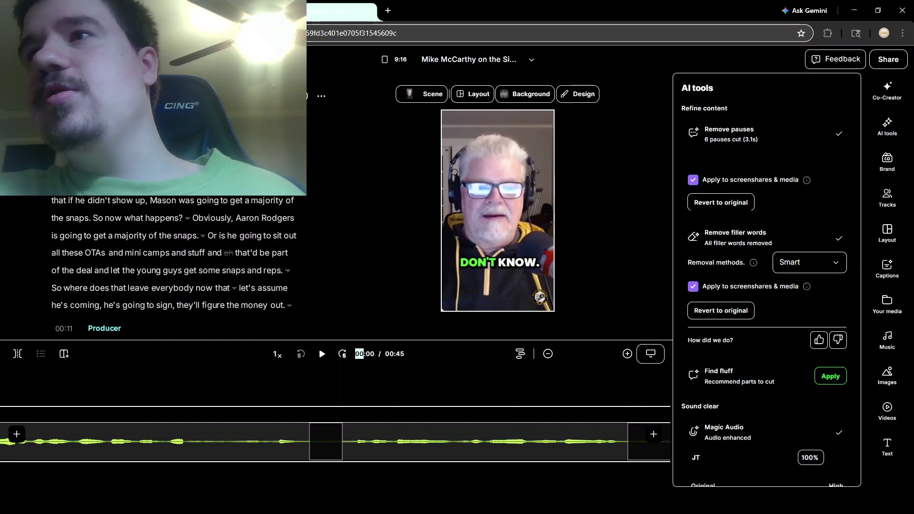
{"action": "left_click", "coordinate": [887, 340]}
{"action": "mouse_move", "coordinate": [841, 199]}
{"action": "mouse_move", "coordinate": [696, 155]}
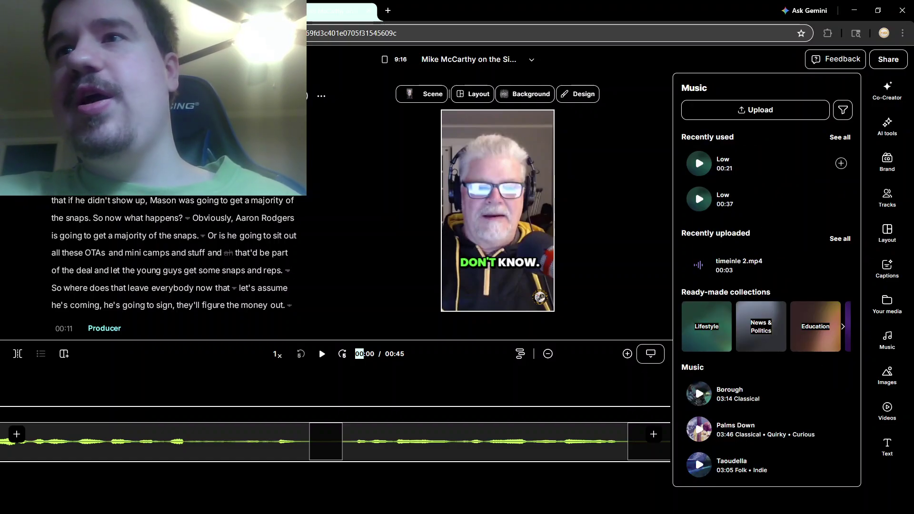
{"action": "left_click", "coordinate": [695, 190]}
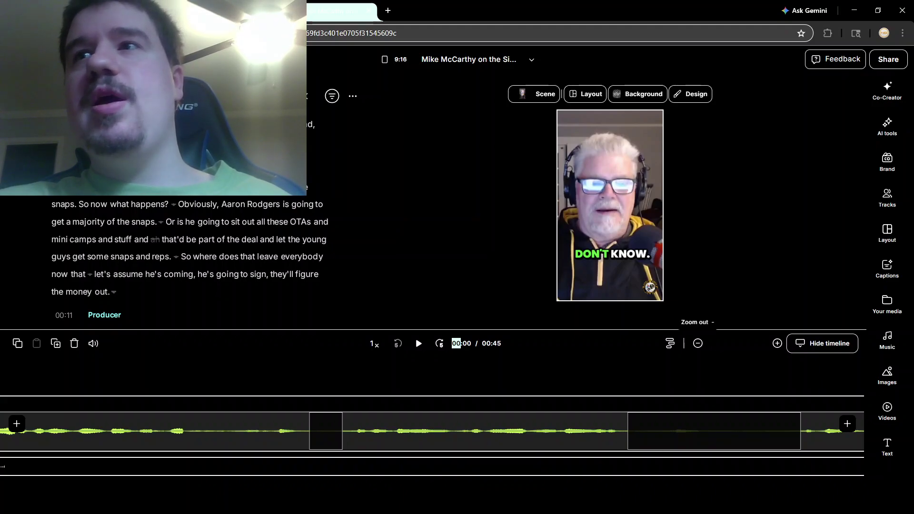
{"action": "left_click", "coordinate": [699, 343]}
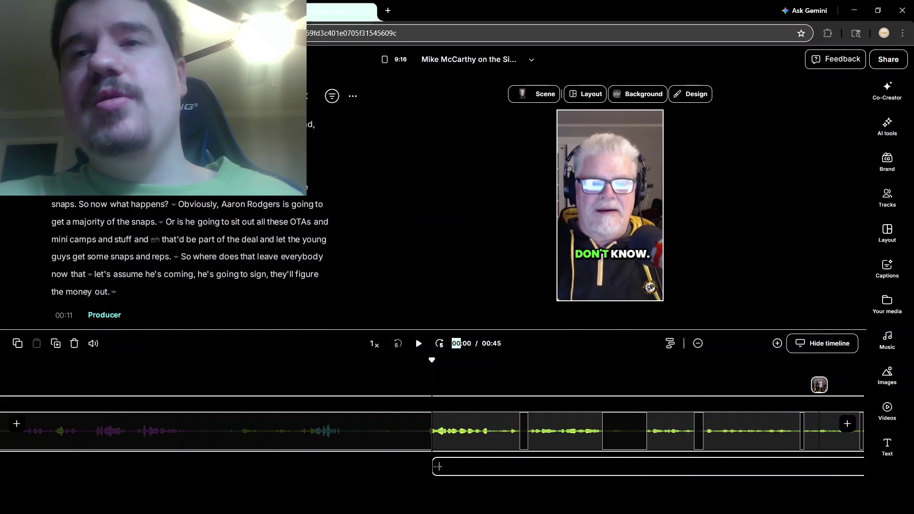
{"action": "left_click", "coordinate": [698, 343]}
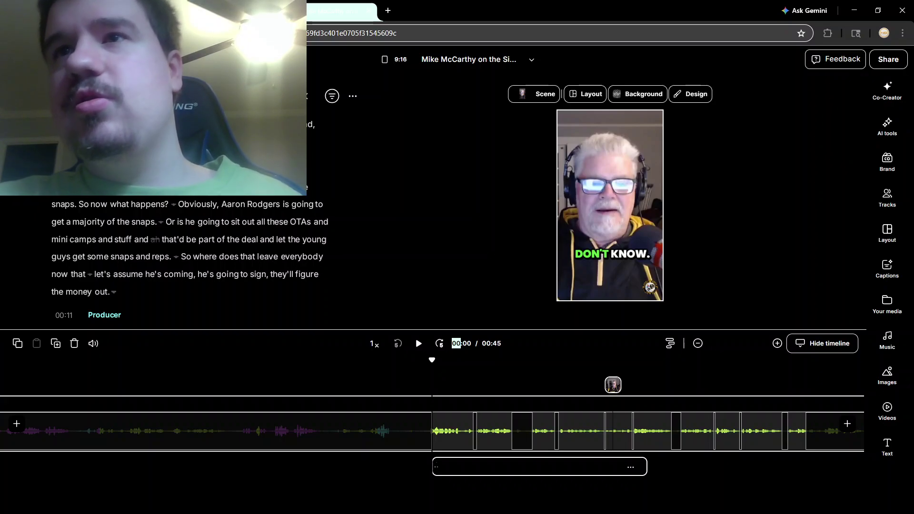
Step: Set the music track's volume to 19%
{"action": "left_click", "coordinate": [631, 467]}
{"action": "left_click", "coordinate": [575, 408]}
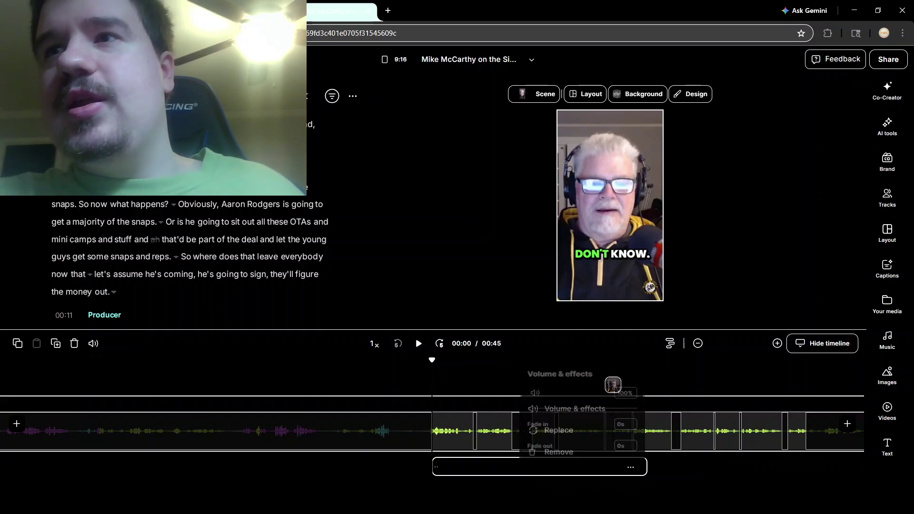
{"action": "left_click", "coordinate": [624, 382]}
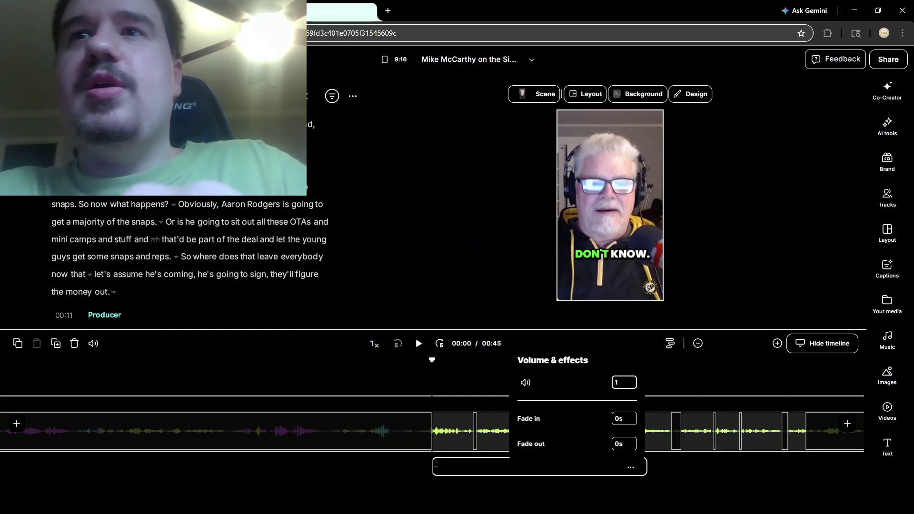
{"action": "key", "text": "ctrl+a"}
{"action": "type", "text": "19"}
{"action": "key", "text": "Return"}
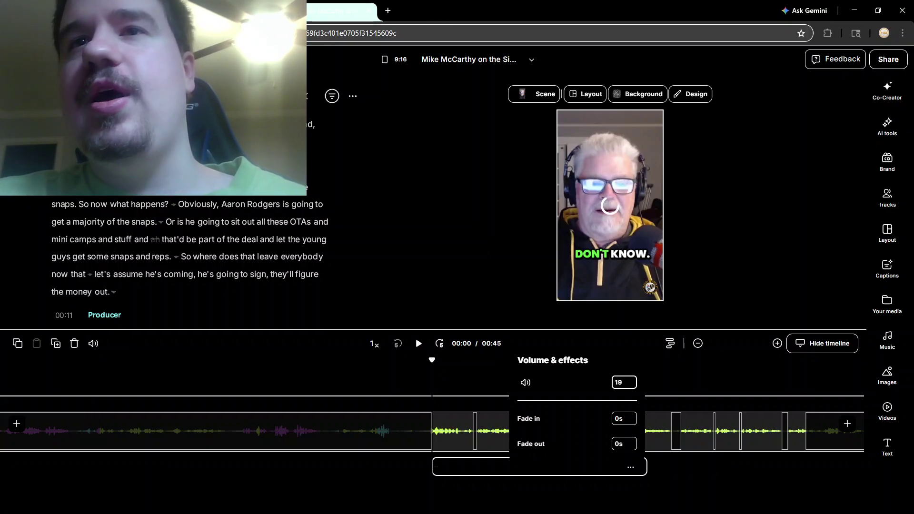
{"action": "key", "text": "Escape"}
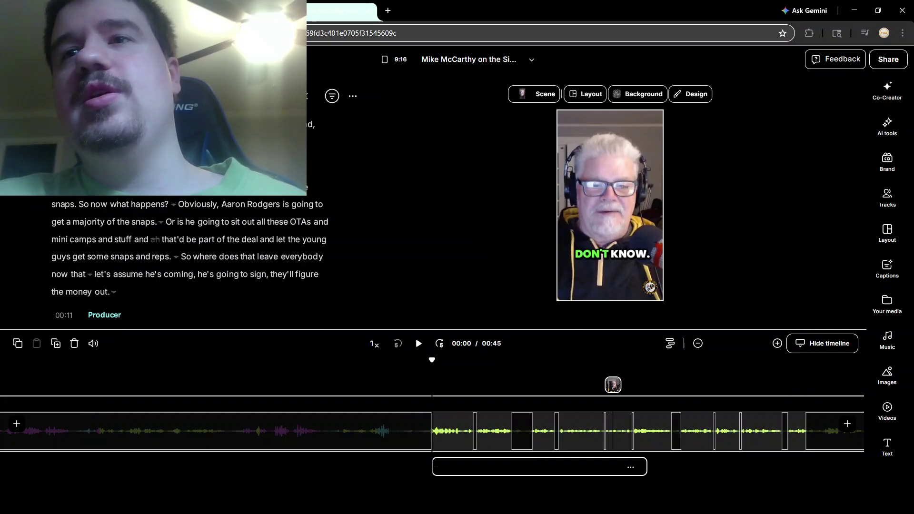
Step: Split the scene at 00:27, just after "some snaps and reps", and delete the part that follows
{"action": "key", "text": "space"}
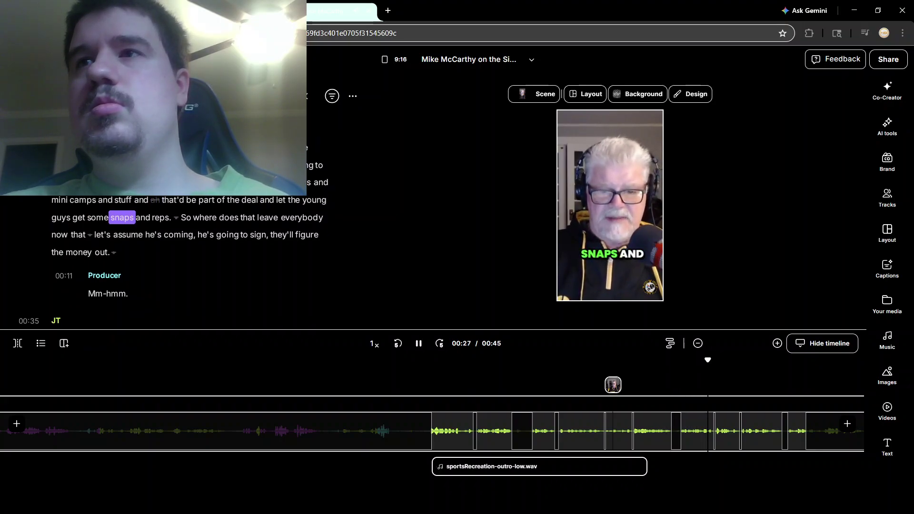
{"action": "key", "text": "space"}
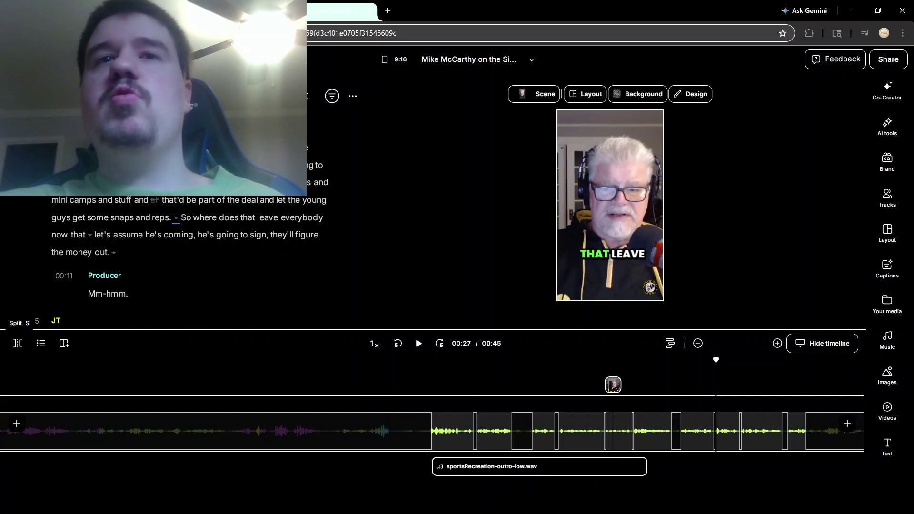
{"action": "left_click", "coordinate": [17, 343]}
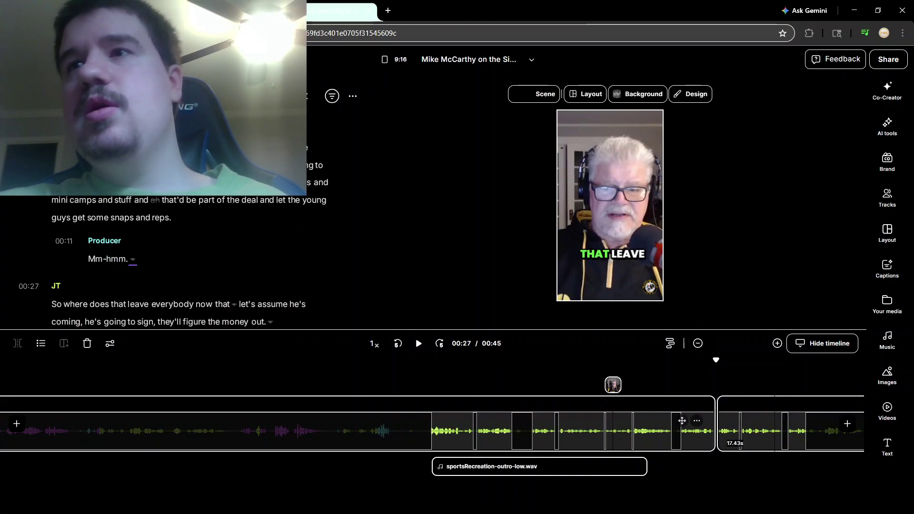
{"action": "left_click", "coordinate": [777, 429]}
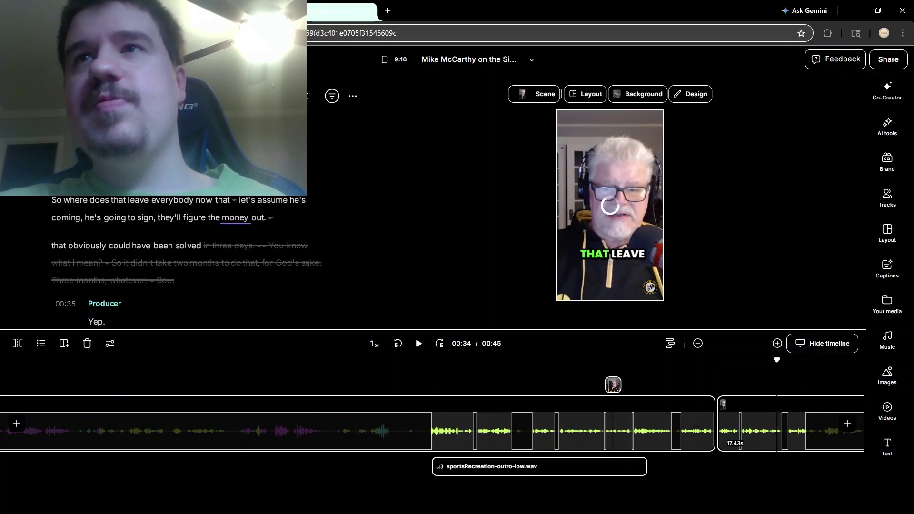
{"action": "key", "text": "Delete"}
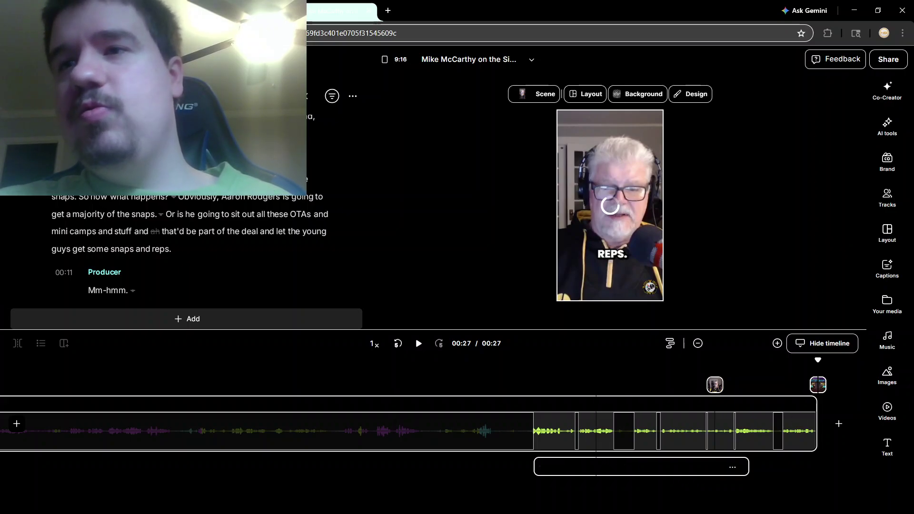
Step: Shift the music track so it ends together with the shortened clip, and play the clip back from about 00:01
{"action": "left_click_drag", "start_coordinate": [589, 466], "coordinate": [651, 469]}
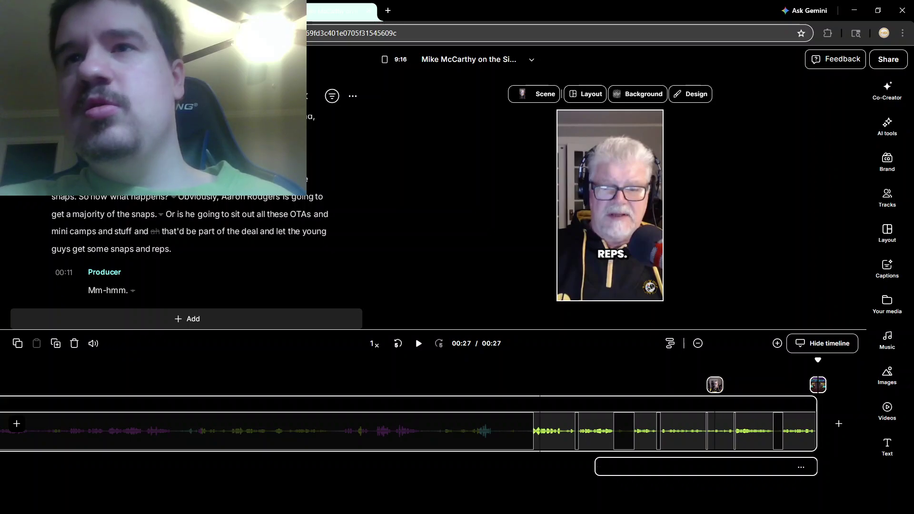
{"action": "left_click", "coordinate": [551, 405]}
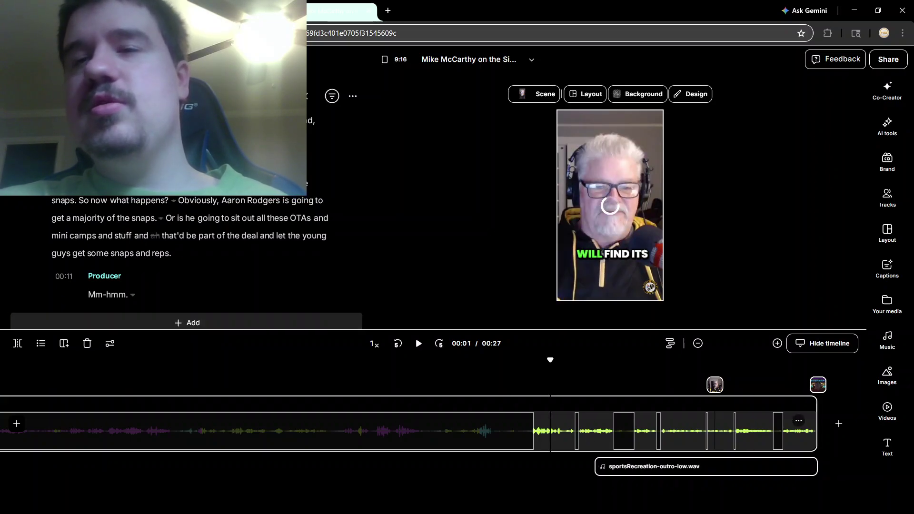
{"action": "key", "text": "space"}
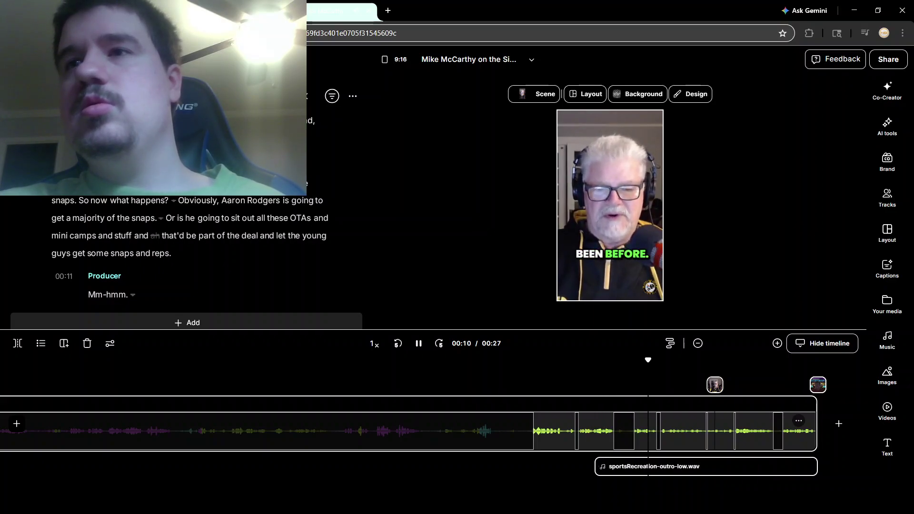
{"action": "key", "text": "space"}
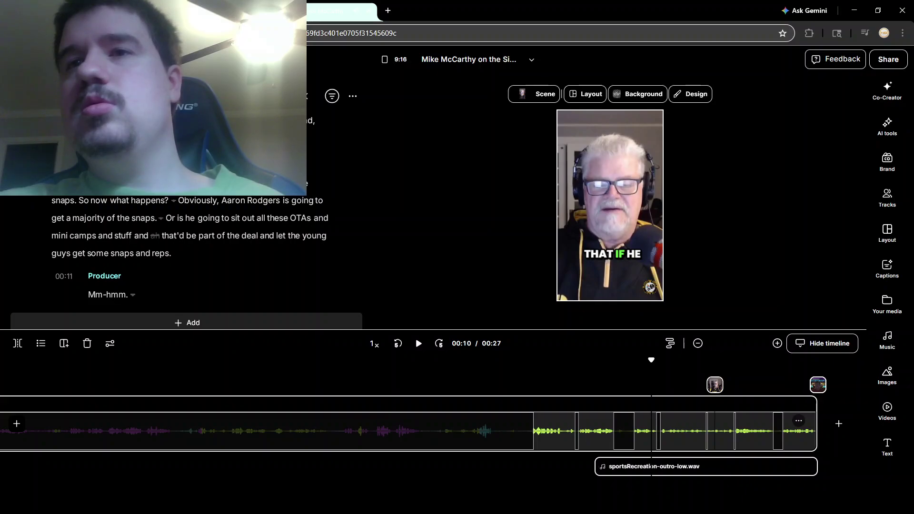
{"action": "key", "text": "space"}
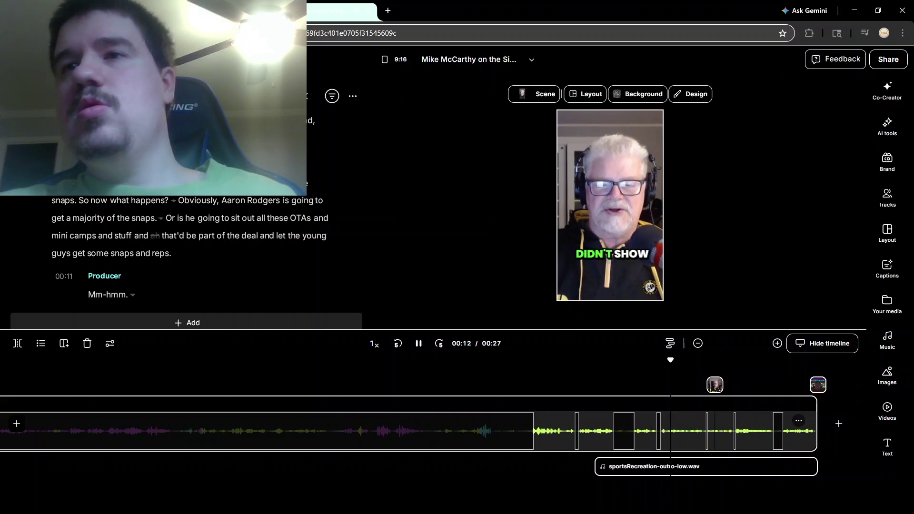
{"action": "key", "text": "space"}
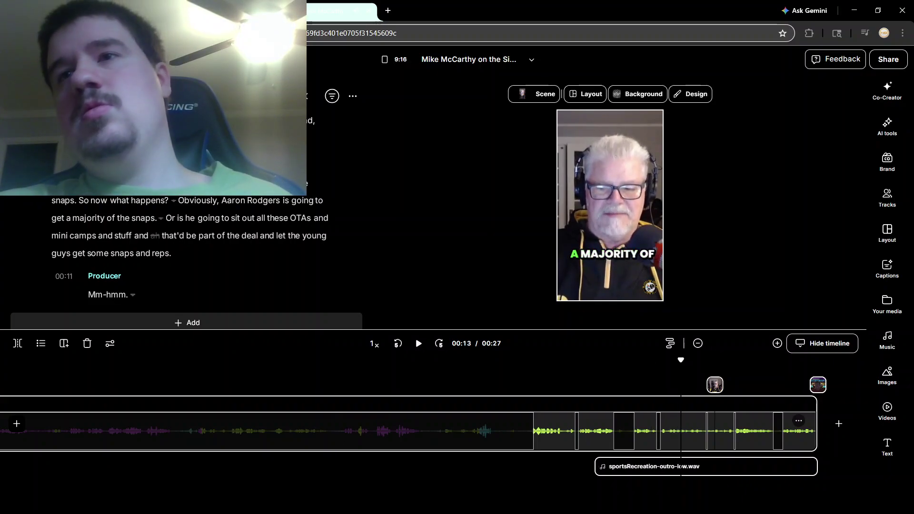
{"action": "key", "text": "space"}
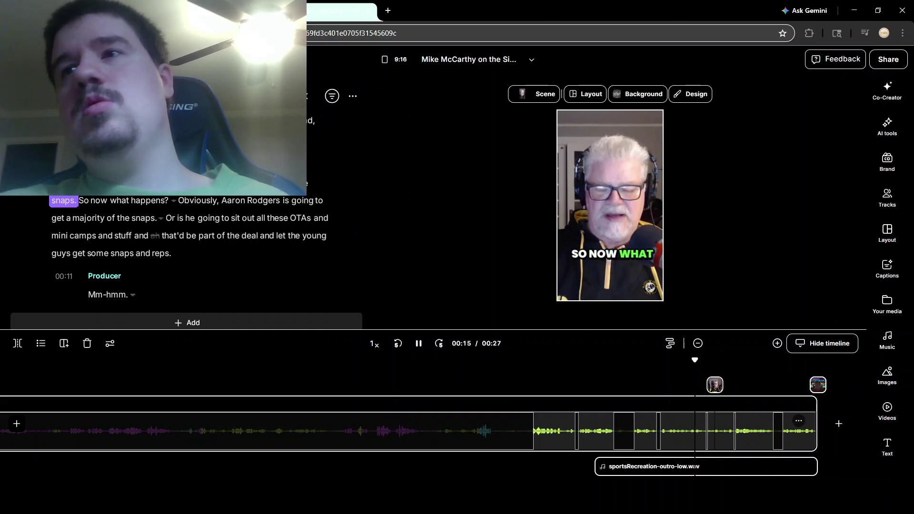
Step: Replay the passage around 00:15 and split the scene just before "So now what happens?"
{"action": "key", "text": "space"}
{"action": "key", "text": "space"}
{"action": "key", "text": "space"}
{"action": "key", "text": "j"}
{"action": "key", "text": "space"}
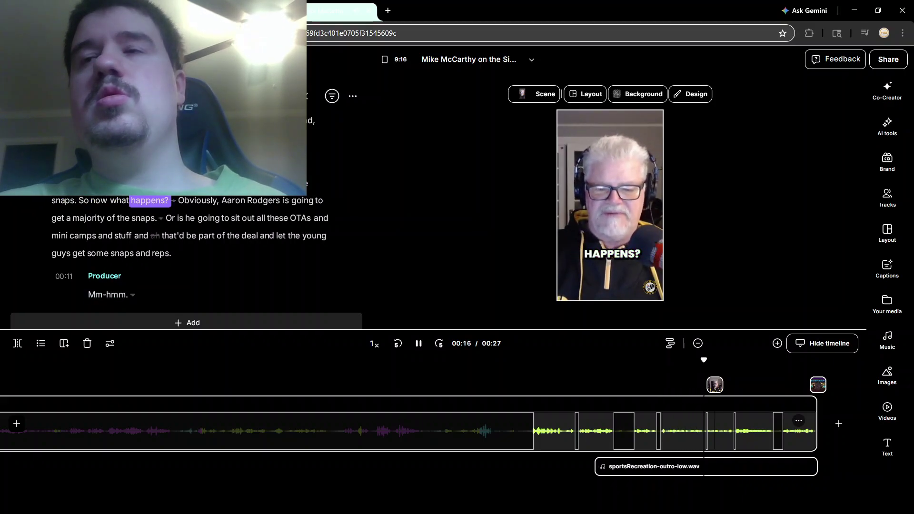
{"action": "left_click", "coordinate": [418, 343]}
{"action": "left_click", "coordinate": [398, 343]}
{"action": "key", "text": "space"}
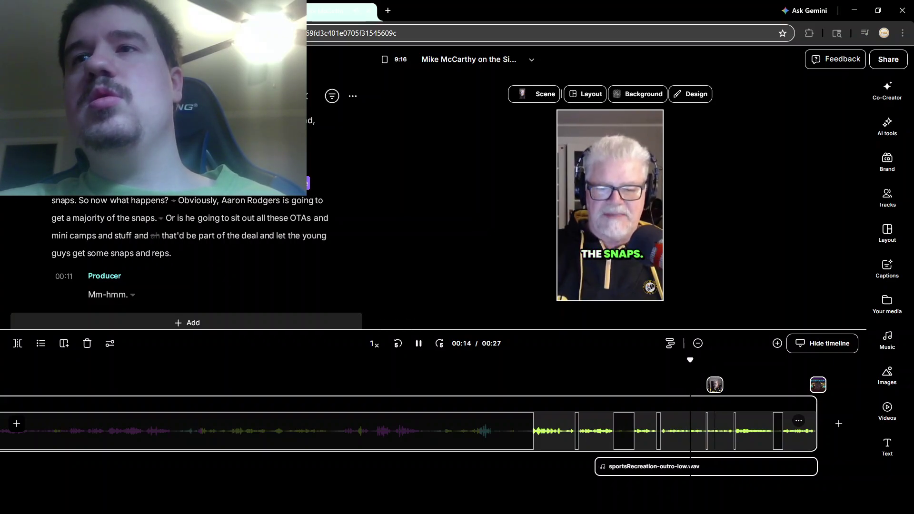
{"action": "key", "text": "space"}
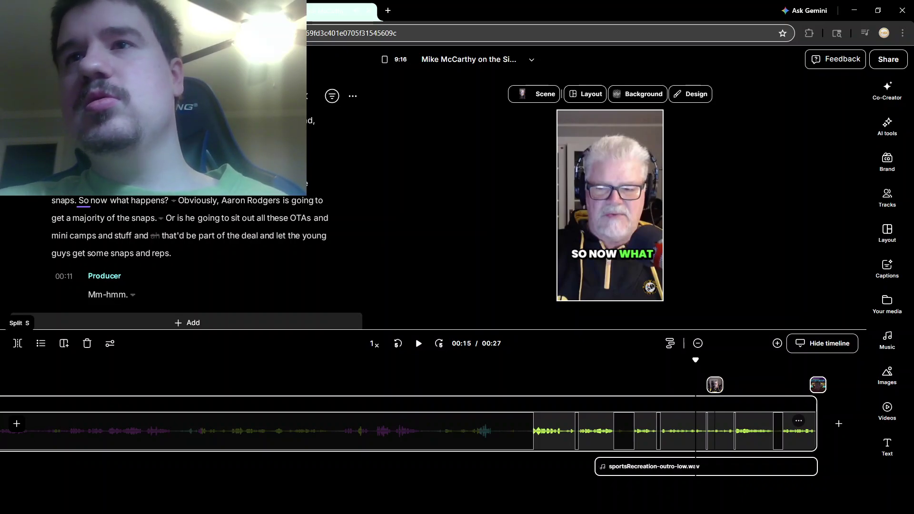
{"action": "left_click", "coordinate": [17, 343]}
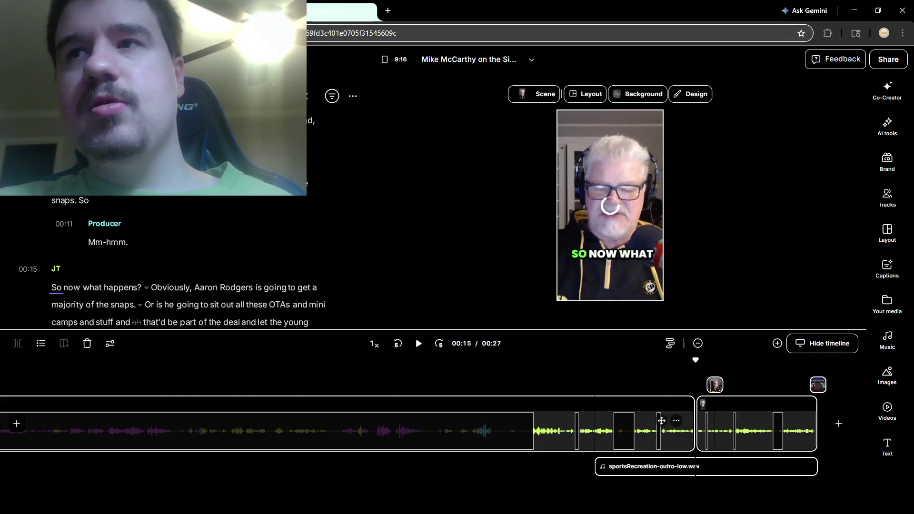
Step: Trim the music track's start to just past the split and remove the scene before the split
{"action": "left_click_drag", "start_coordinate": [596, 467], "coordinate": [719, 467]}
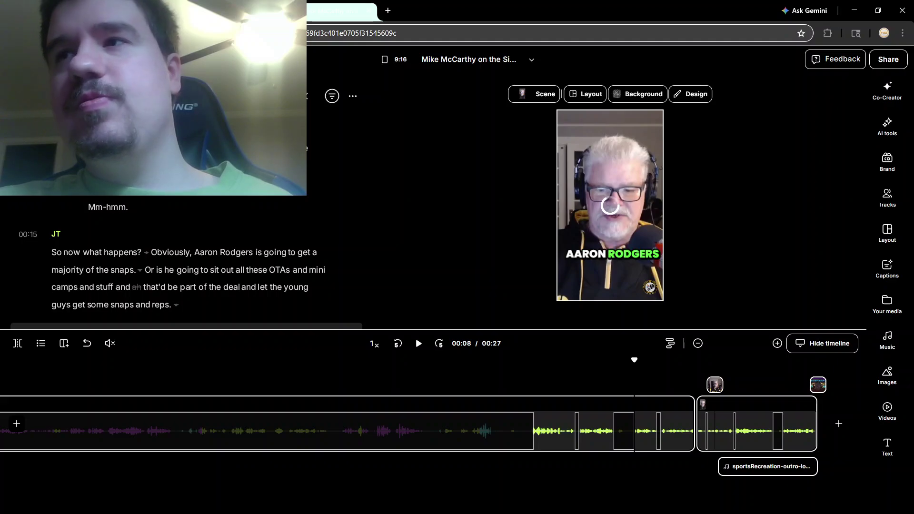
{"action": "right_click", "coordinate": [662, 421]}
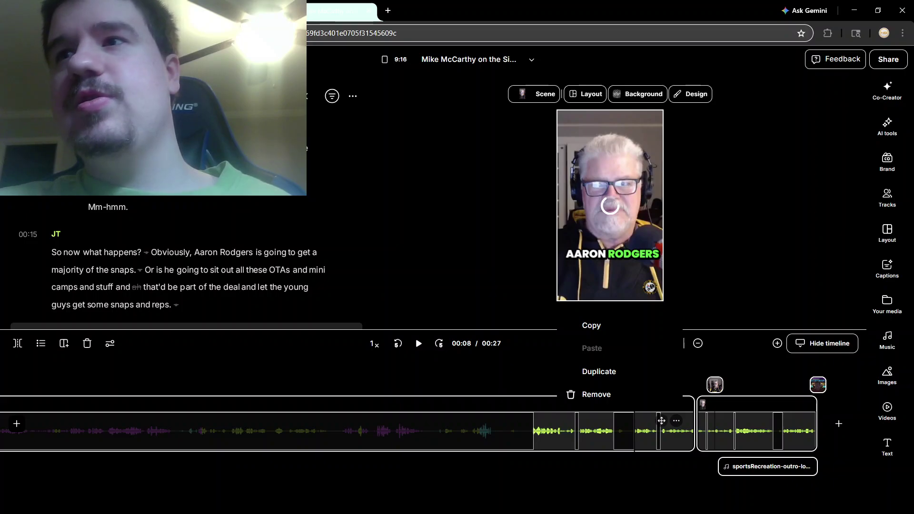
{"action": "left_click", "coordinate": [597, 394]}
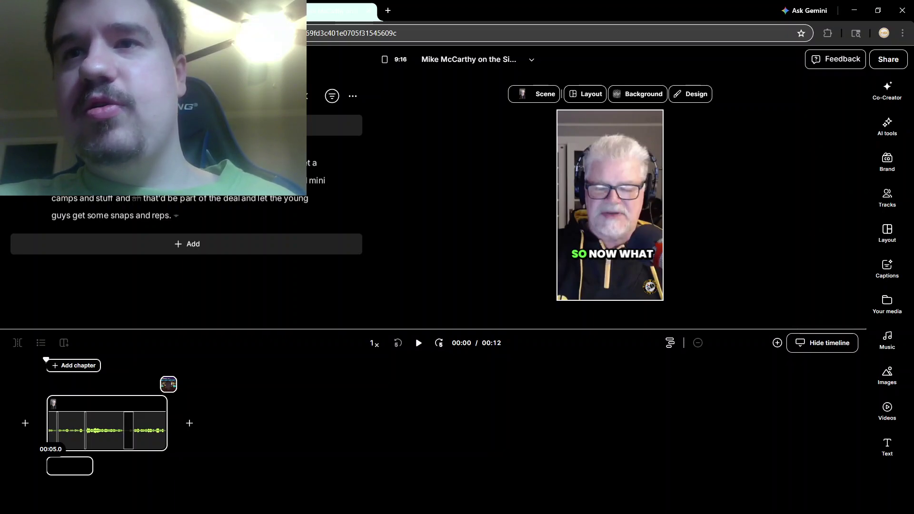
Step: Move the leftover music track to the start of the clip and delete the track
{"action": "left_click", "coordinate": [83, 466]}
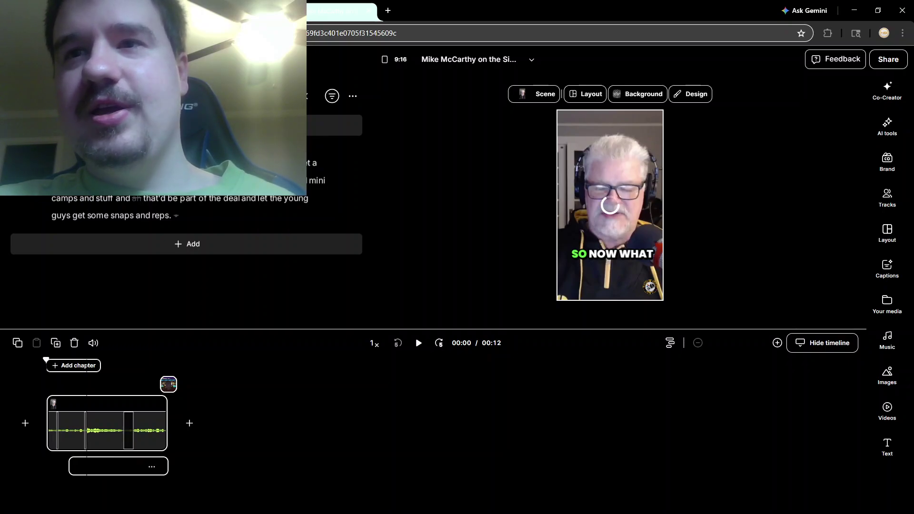
{"action": "left_click_drag", "start_coordinate": [89, 466], "coordinate": [52, 466]}
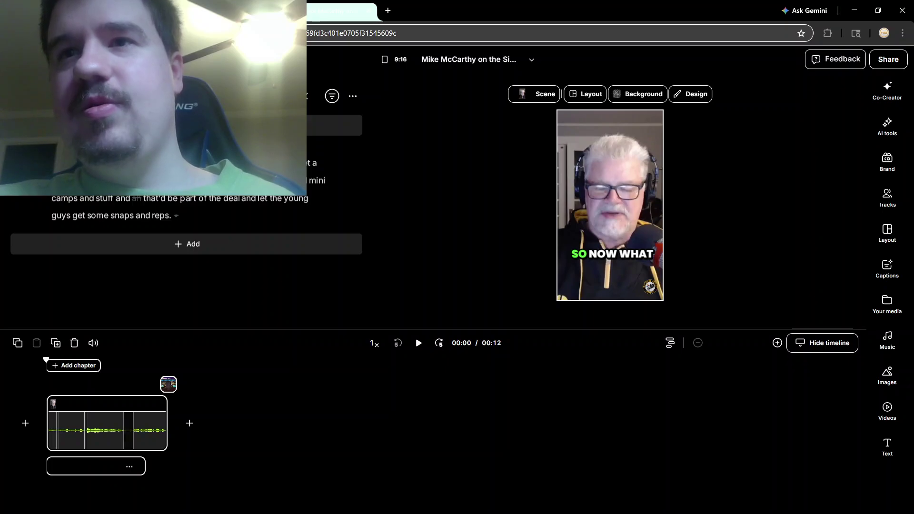
{"action": "left_click", "coordinate": [129, 467]}
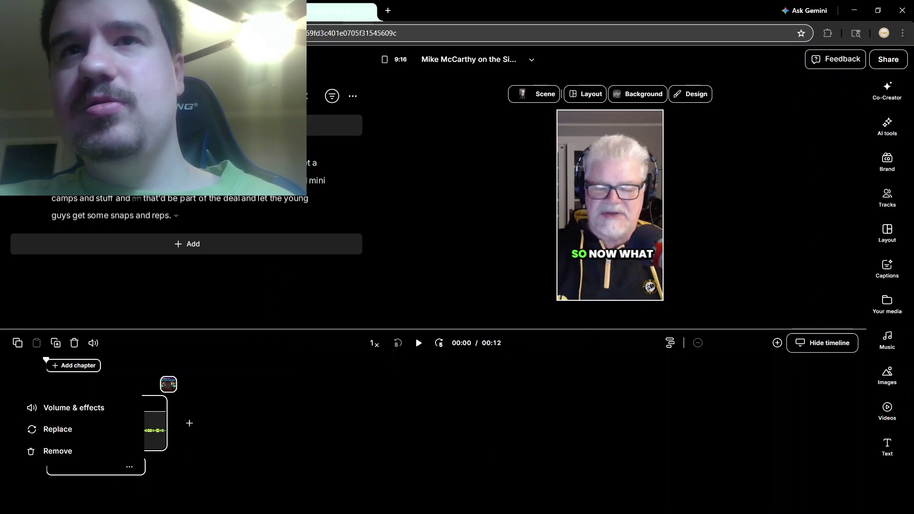
{"action": "key", "text": "Escape"}
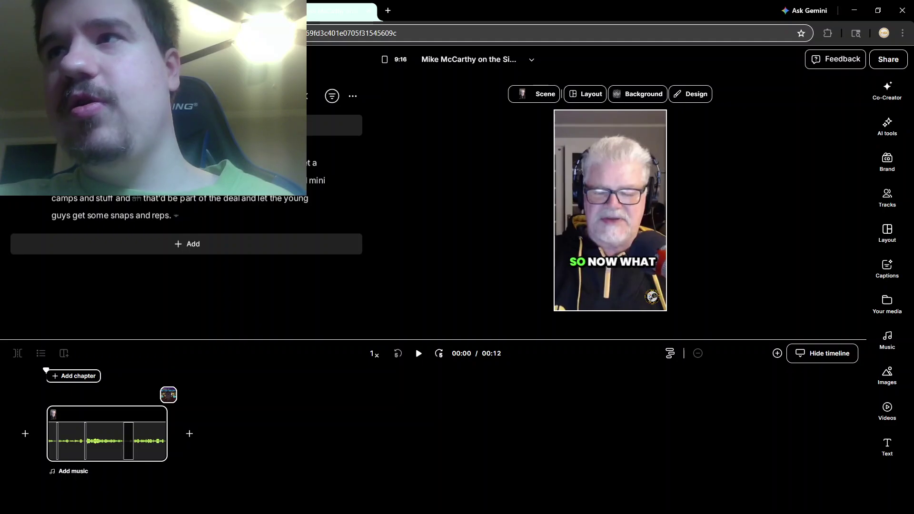
Step: Trim "So now what happens?" off the start of the scene so it opens on "Obviously", and play back the new opening
{"action": "key", "text": "space"}
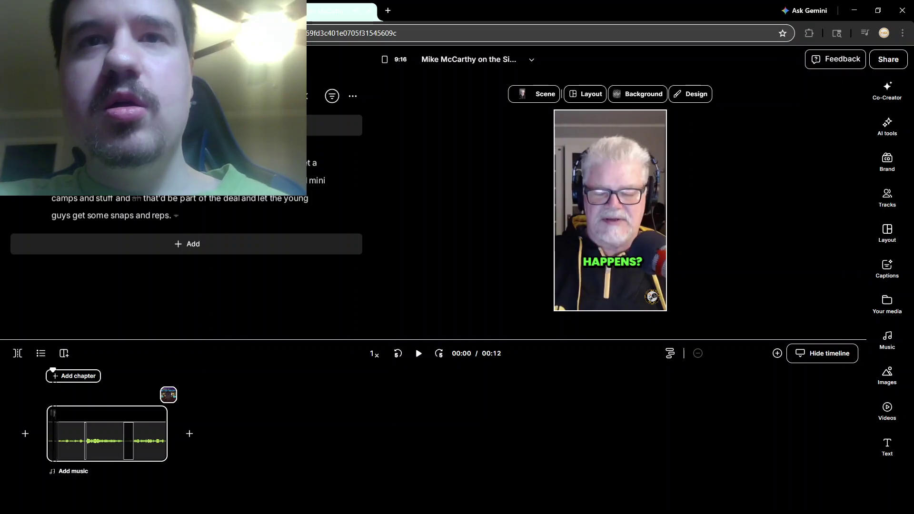
{"action": "left_click", "coordinate": [53, 434]}
{"action": "left_click_drag", "start_coordinate": [47, 434], "coordinate": [59, 434]}
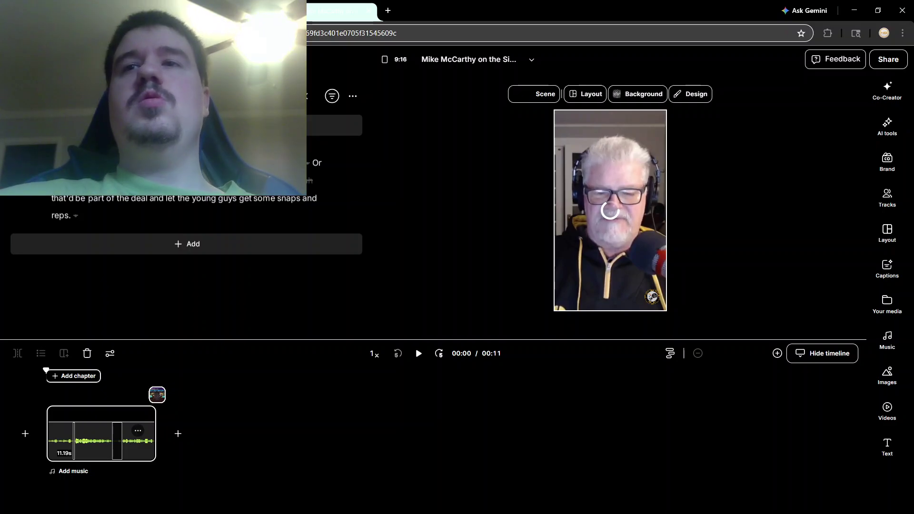
{"action": "key", "text": "space"}
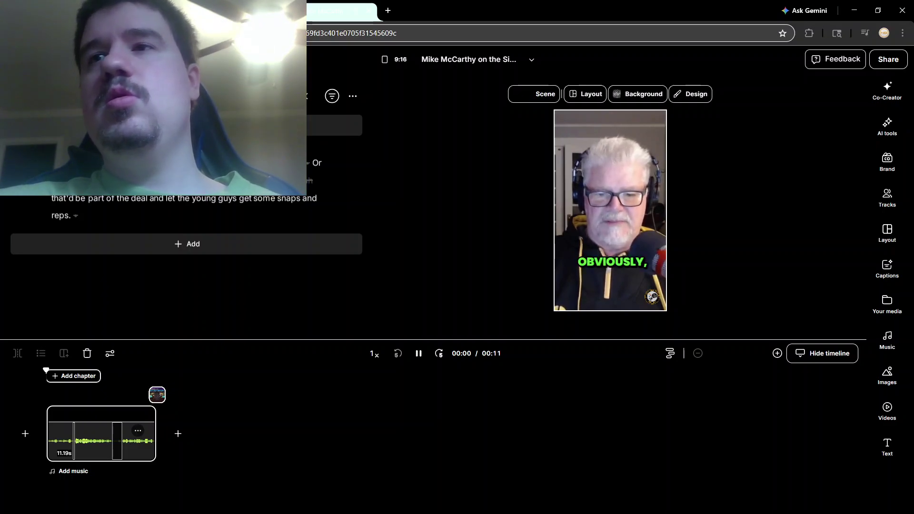
{"action": "key", "text": "space"}
{"action": "key", "text": "space"}
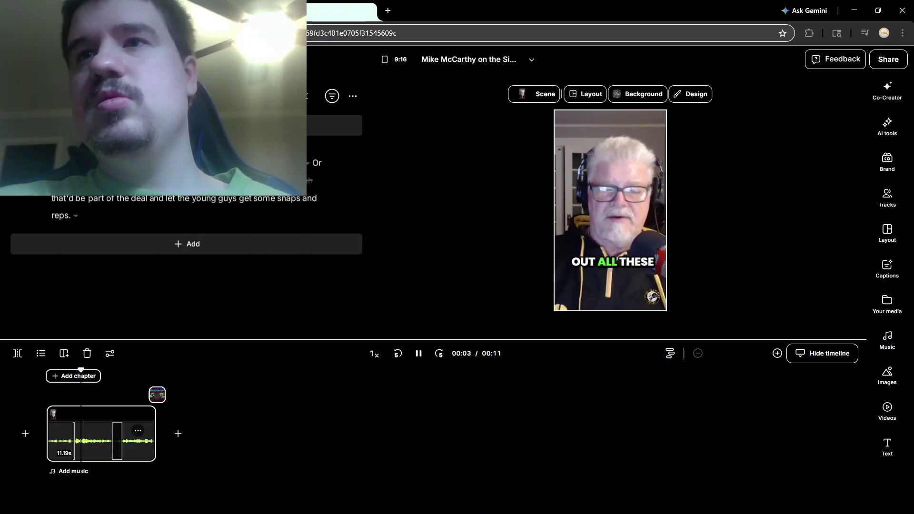
{"action": "key", "text": "space"}
{"action": "key", "text": "j"}
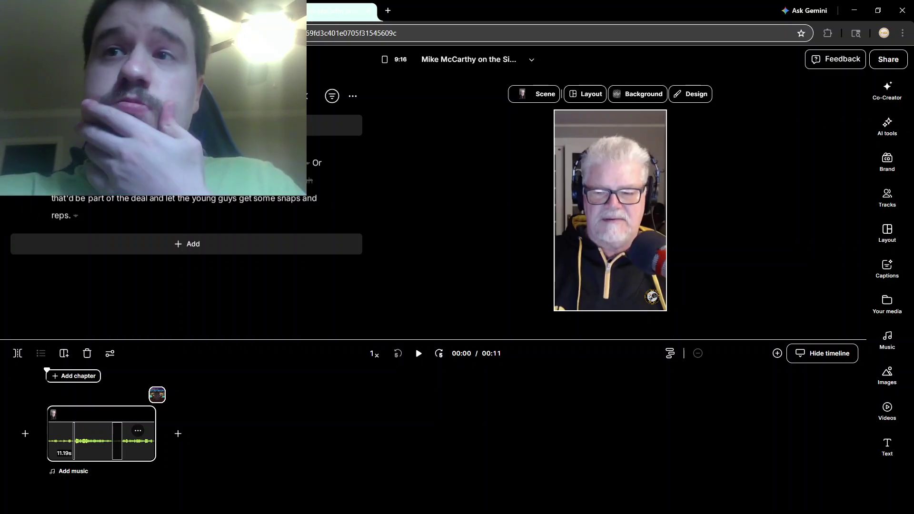
Step: Add the recently used 00:21 Low music track at the start of the shortened clip and preview it briefly
{"action": "left_click", "coordinate": [887, 339]}
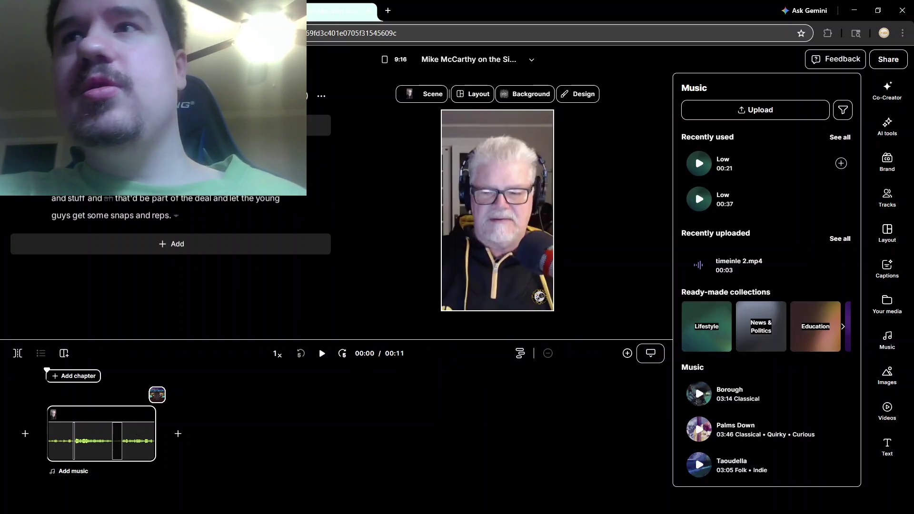
{"action": "mouse_move", "coordinate": [695, 156]}
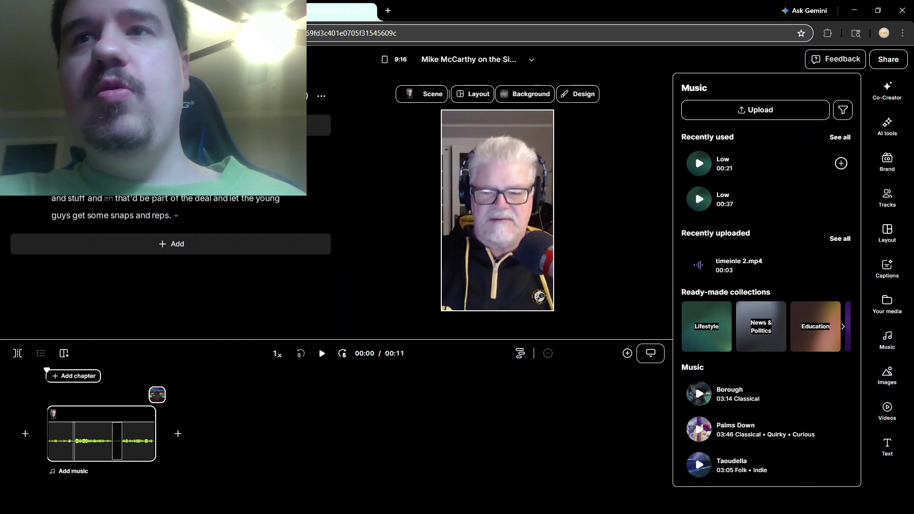
{"action": "left_click", "coordinate": [841, 164]}
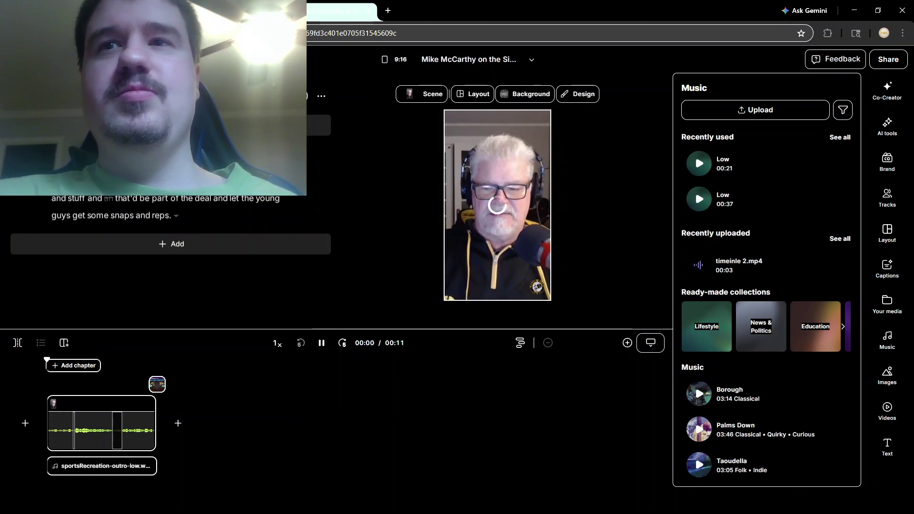
{"action": "key", "text": "space"}
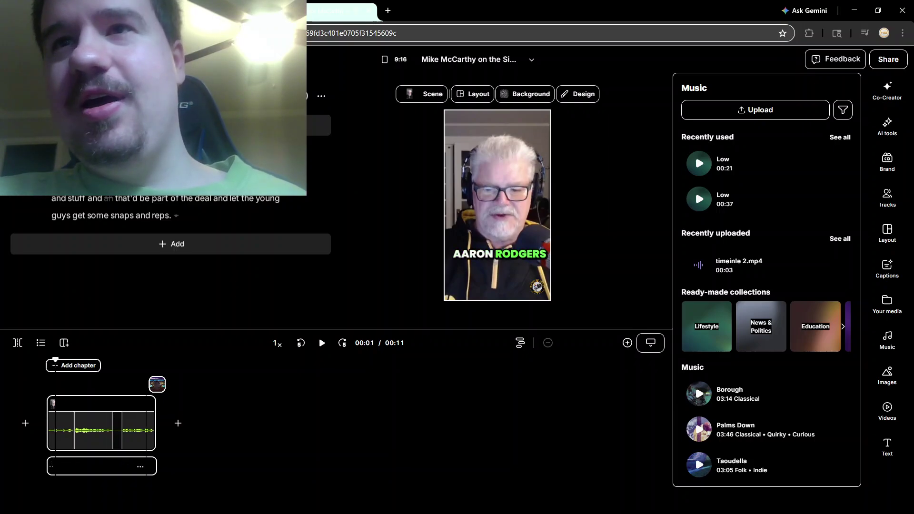
Step: Set the new music track's volume to 19% and play the clip from the beginning
{"action": "left_click", "coordinate": [140, 466]}
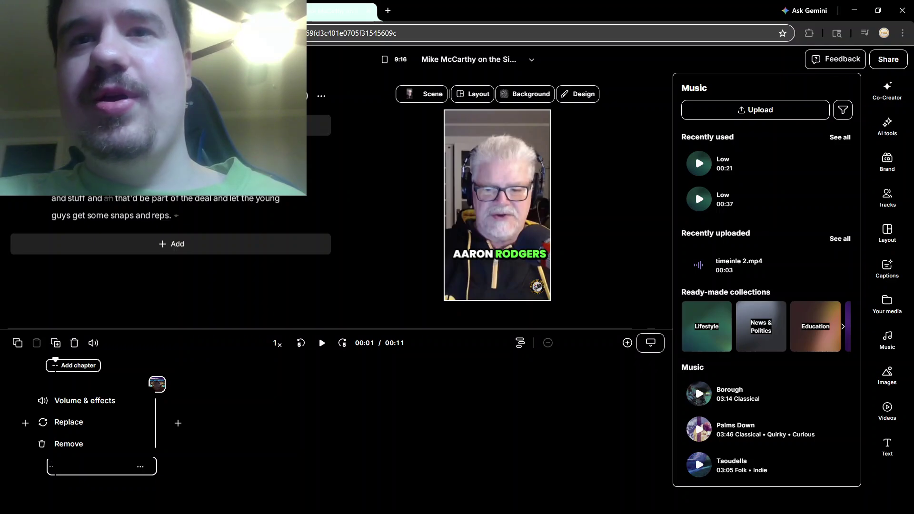
{"action": "left_click", "coordinate": [85, 401]}
{"action": "left_click", "coordinate": [133, 382]}
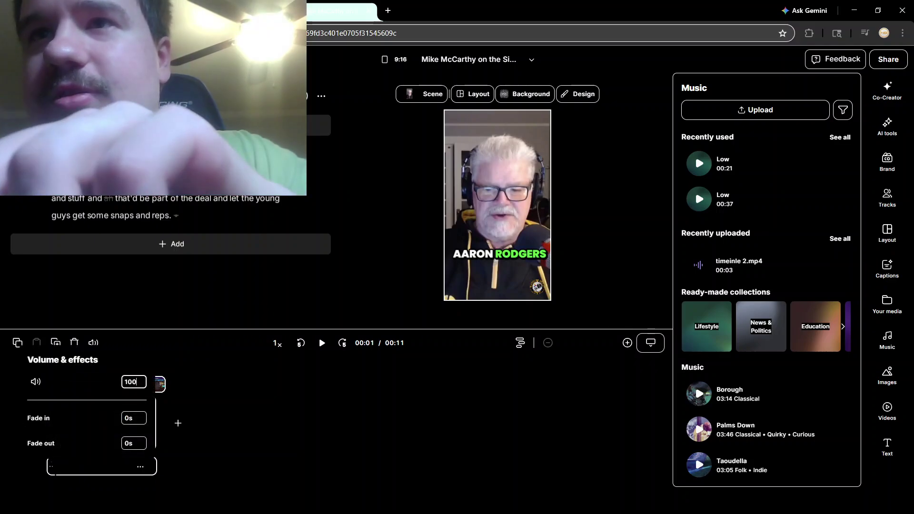
{"action": "key", "text": "BackSpace"}
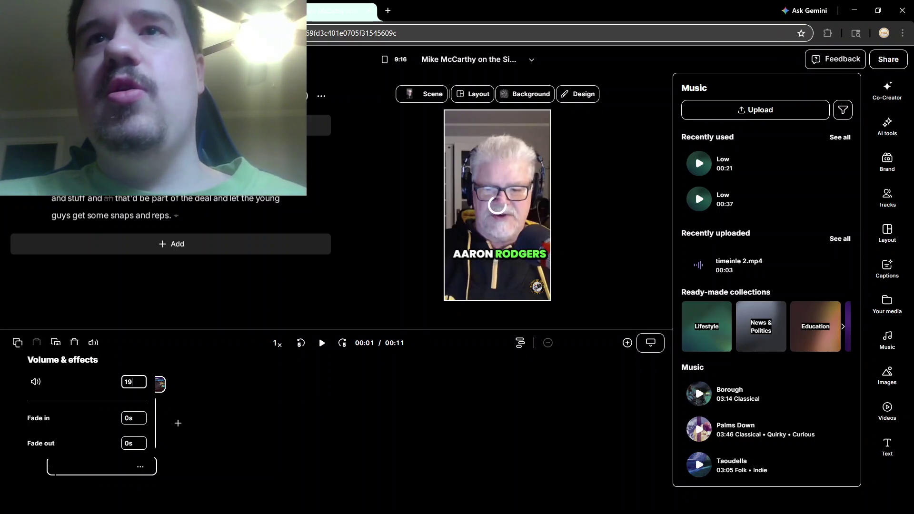
{"action": "key", "text": "Return"}
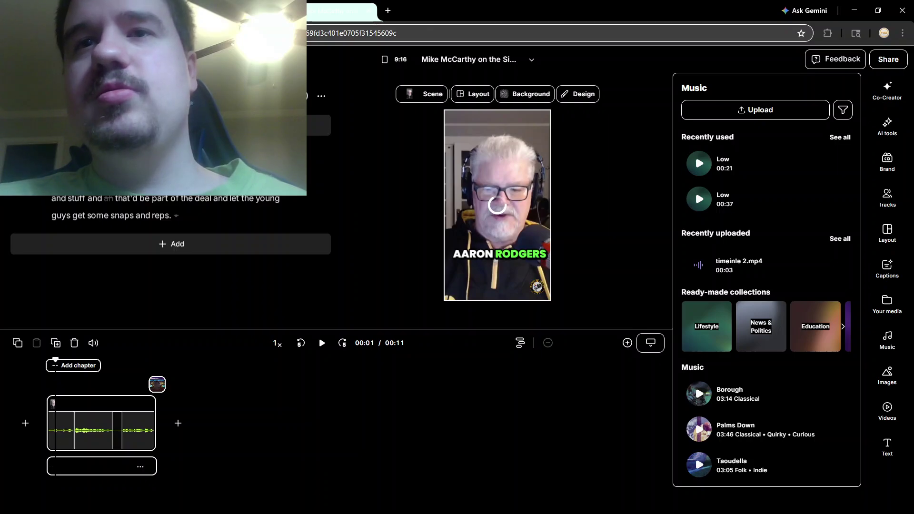
{"action": "key", "text": "space"}
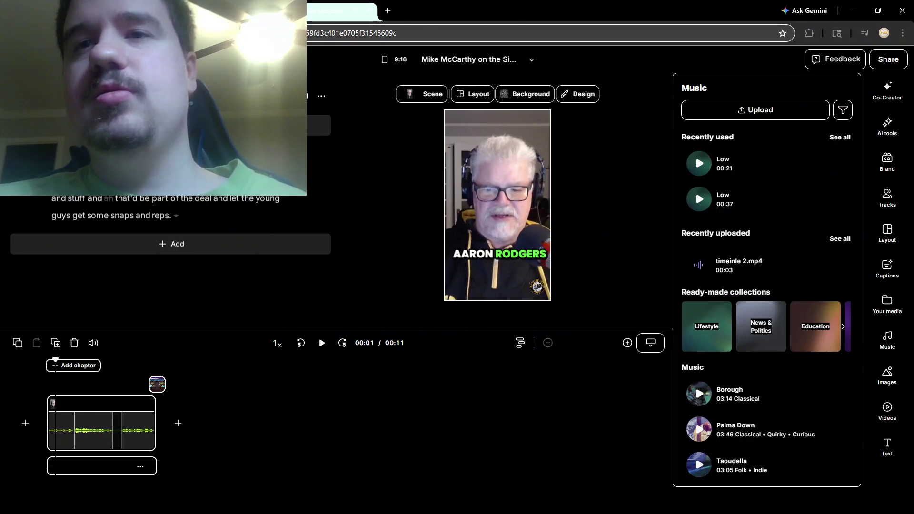
{"action": "key", "text": "Home"}
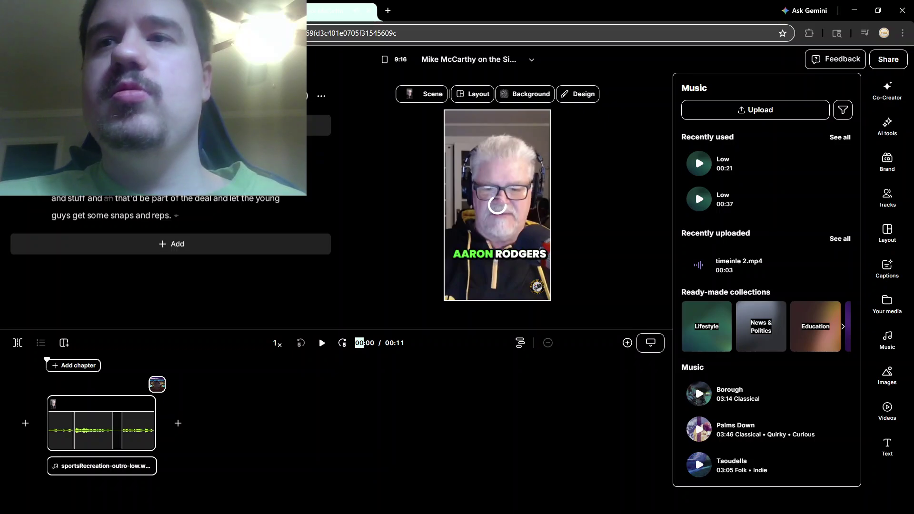
{"action": "key", "text": "space"}
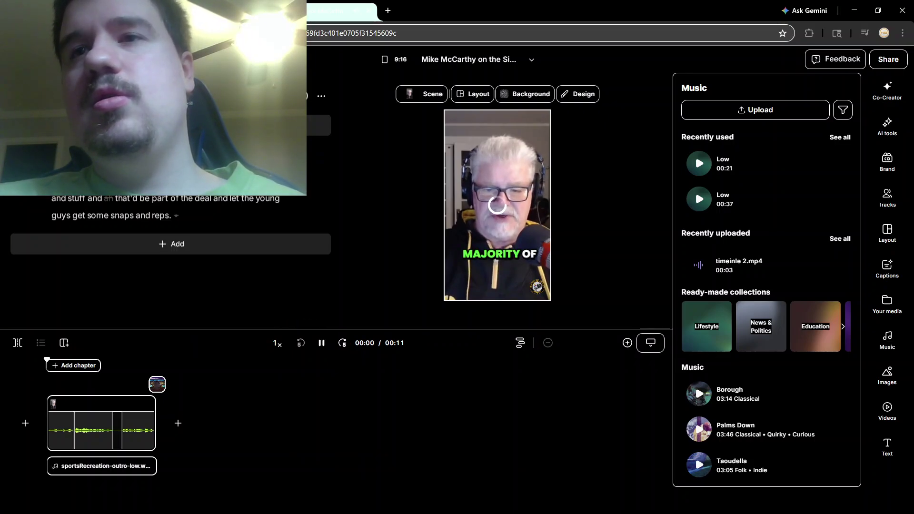
{"action": "key", "text": "space"}
{"action": "key", "text": "space"}
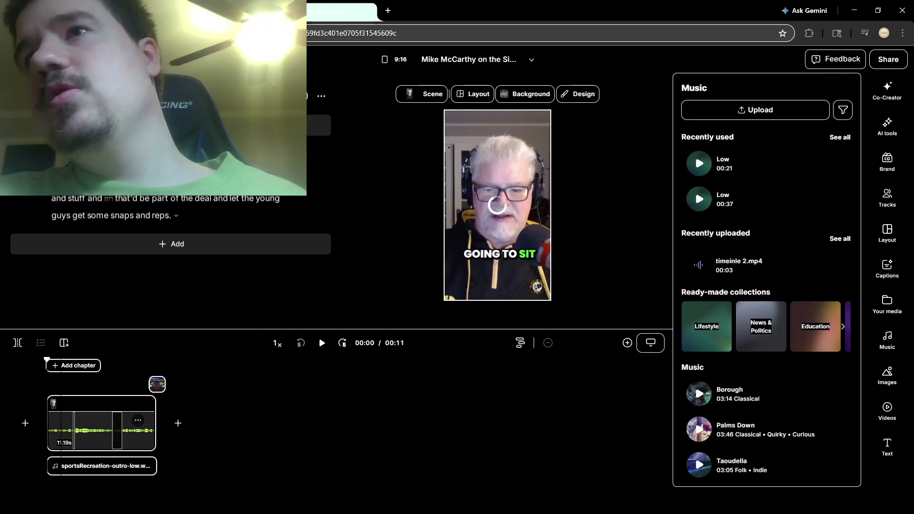
Step: Insert the uploaded image "Rodgers face.jpg" over the video at 00:01, where the caption reads "get a"
{"action": "left_click", "coordinate": [61, 429]}
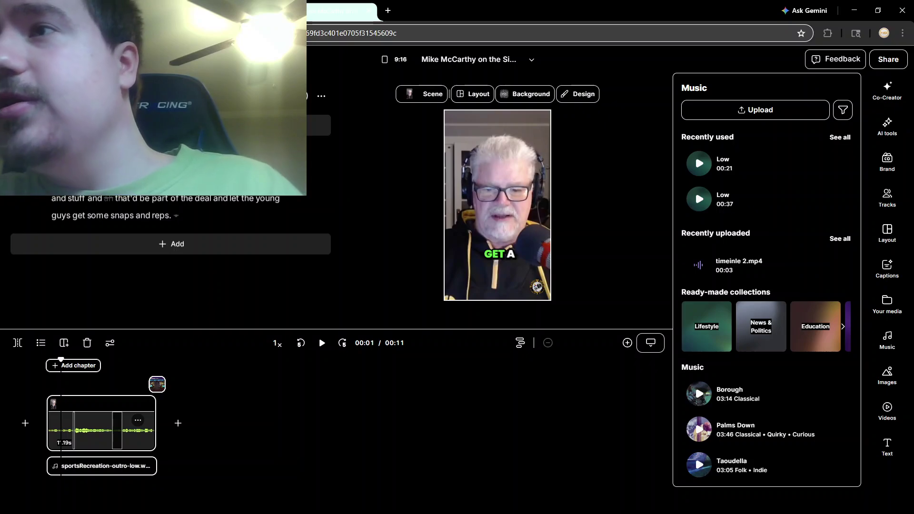
{"action": "left_click", "coordinate": [887, 375]}
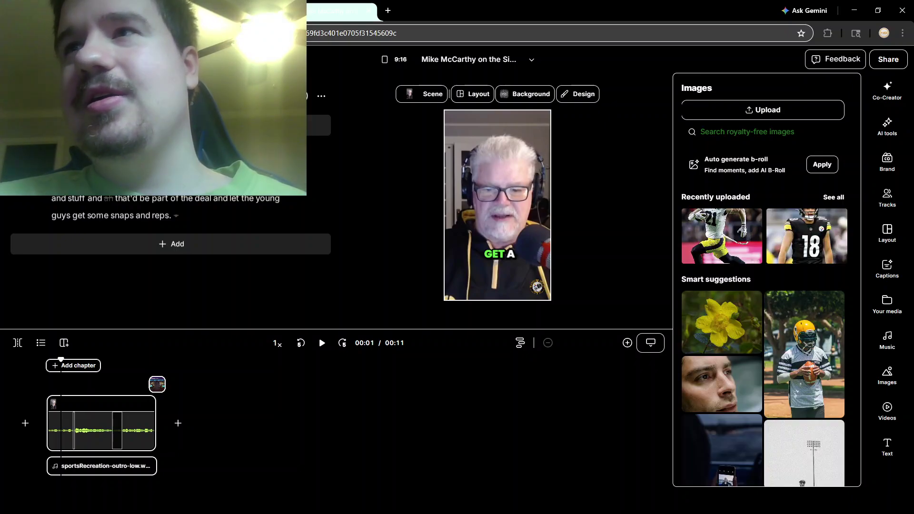
{"action": "left_click", "coordinate": [887, 304]}
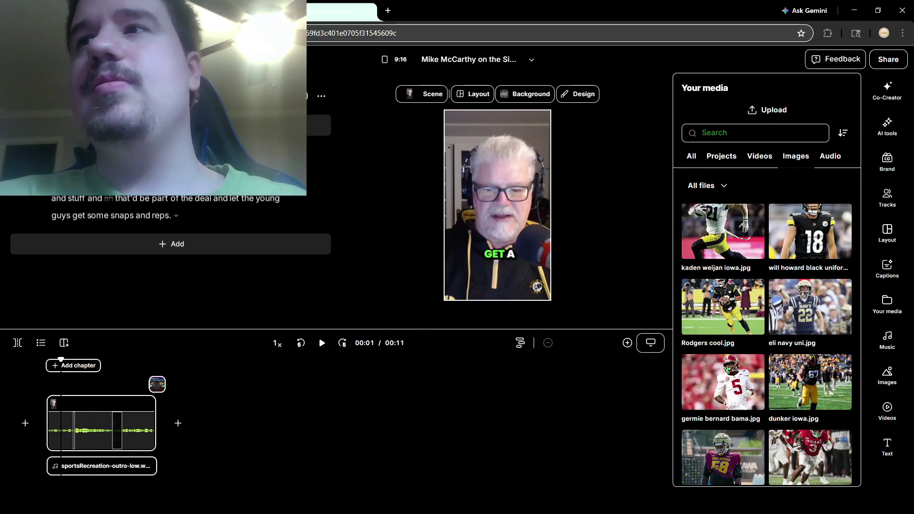
{"action": "scroll", "coordinate": [810, 305], "scroll_direction": "down", "scroll_amount": 5}
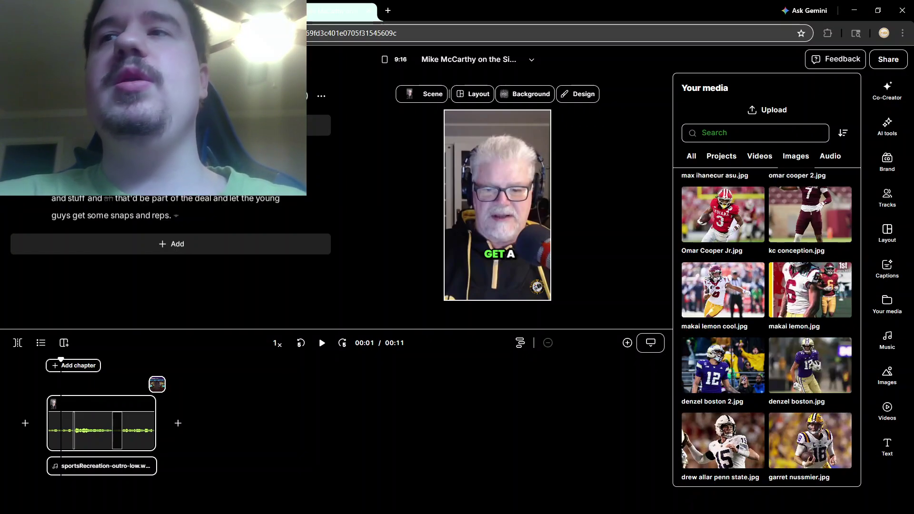
{"action": "scroll", "coordinate": [767, 329], "scroll_direction": "down", "scroll_amount": 5}
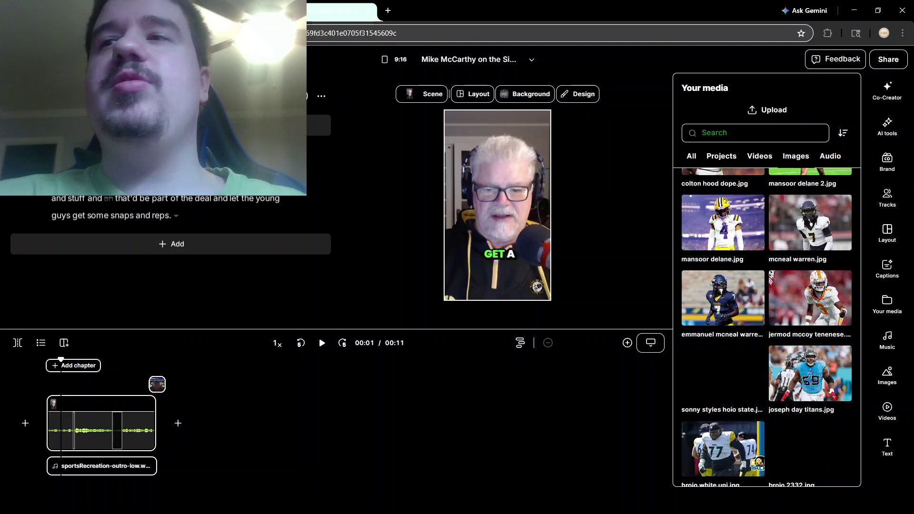
{"action": "scroll", "coordinate": [810, 285], "scroll_direction": "down", "scroll_amount": 5}
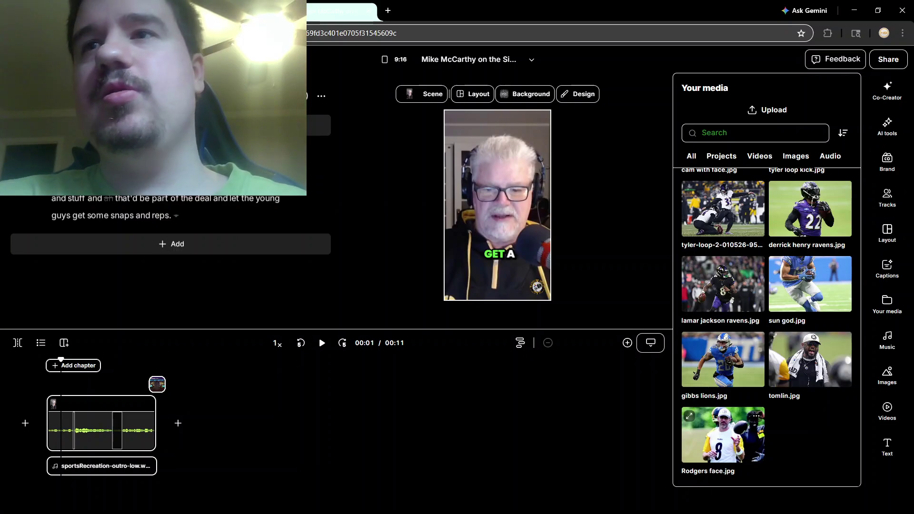
{"action": "left_click", "coordinate": [723, 435]}
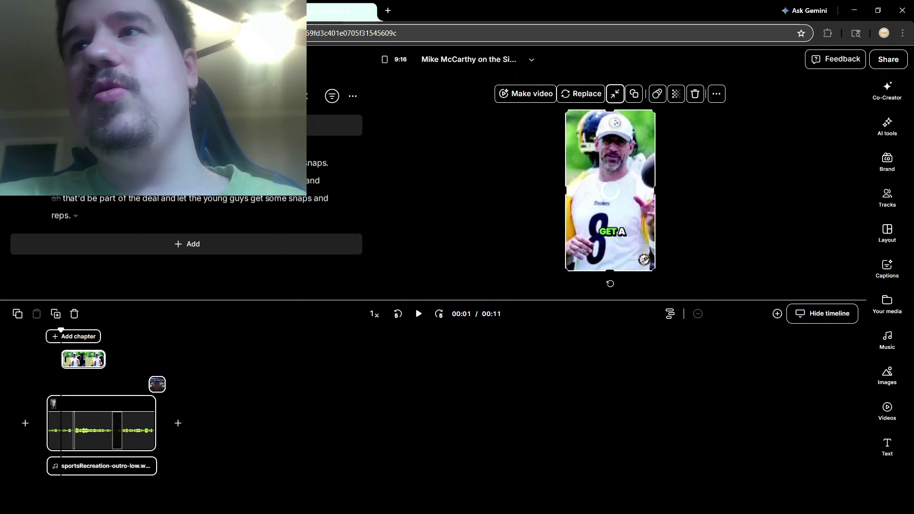
Step: Shorten the player image overlay to roughly half its length and move it earlier, close to the start of the clip
{"action": "left_click", "coordinate": [657, 93]}
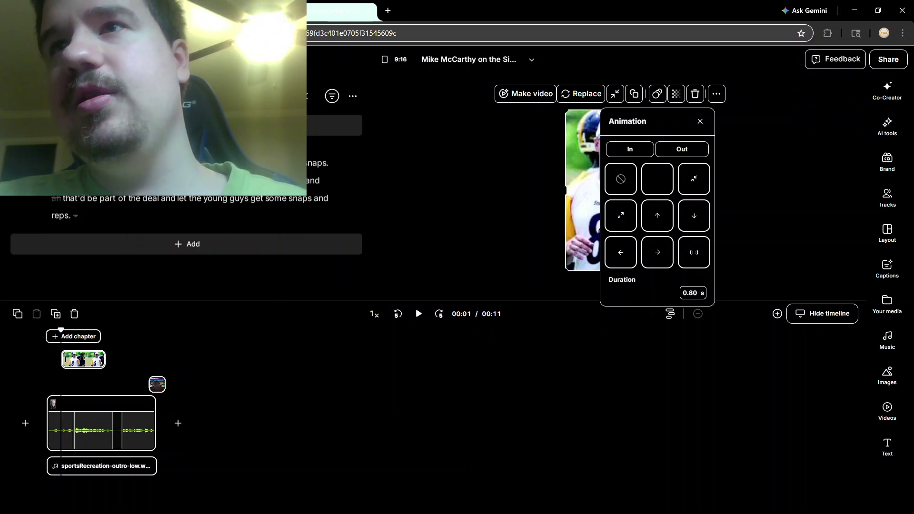
{"action": "left_click", "coordinate": [777, 314]}
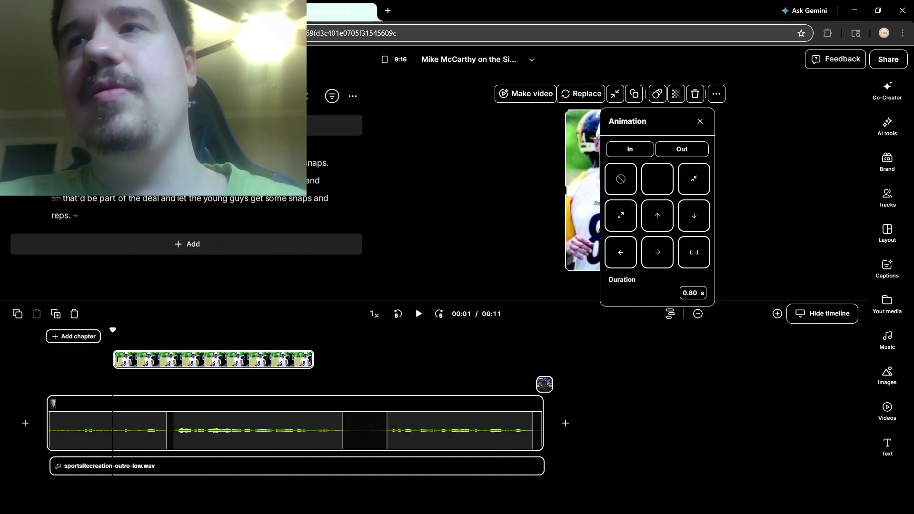
{"action": "left_click", "coordinate": [778, 314]}
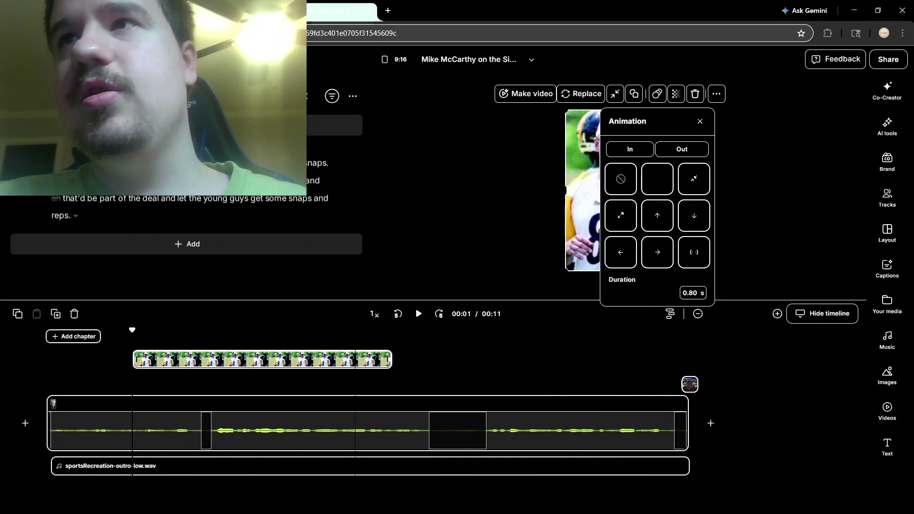
{"action": "left_click_drag", "start_coordinate": [391, 359], "coordinate": [272, 360]}
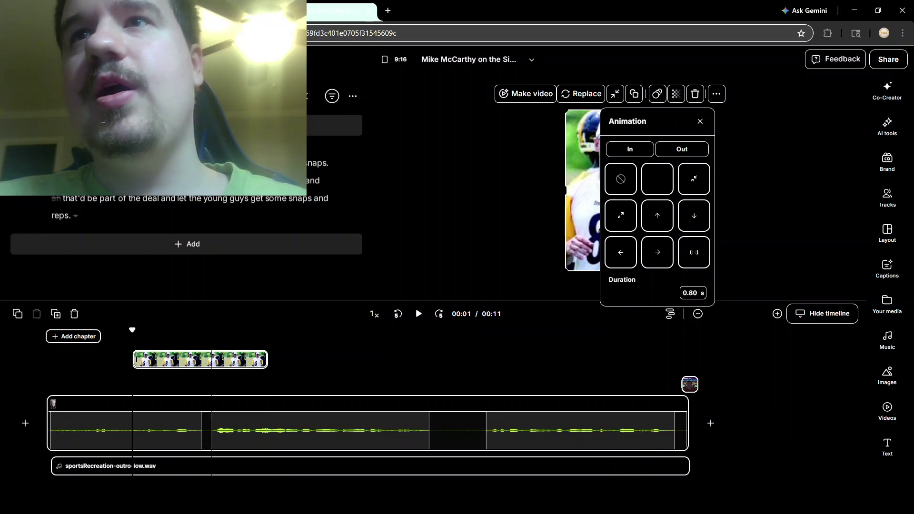
{"action": "left_click_drag", "start_coordinate": [203, 360], "coordinate": [126, 360]}
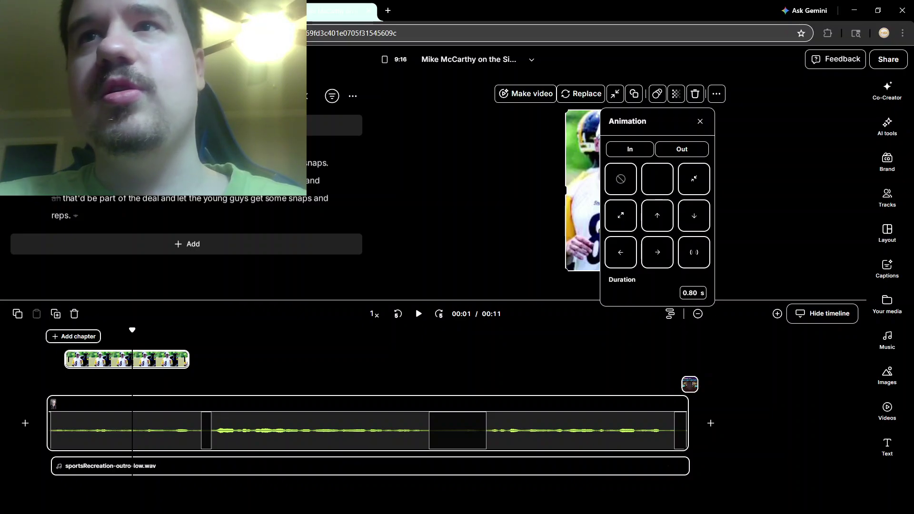
Step: Play the opening from 00:00 to check the timing of the player image overlay
{"action": "left_click", "coordinate": [50, 330]}
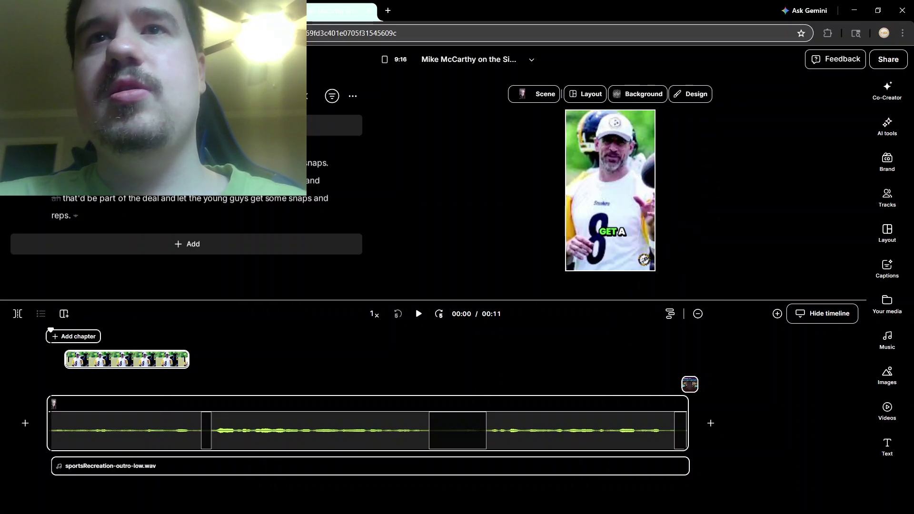
{"action": "key", "text": "space"}
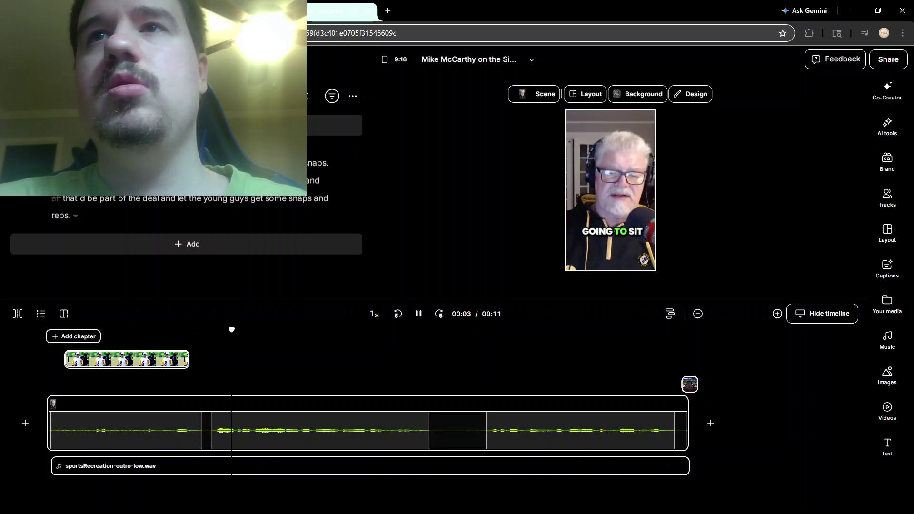
{"action": "key", "text": "space"}
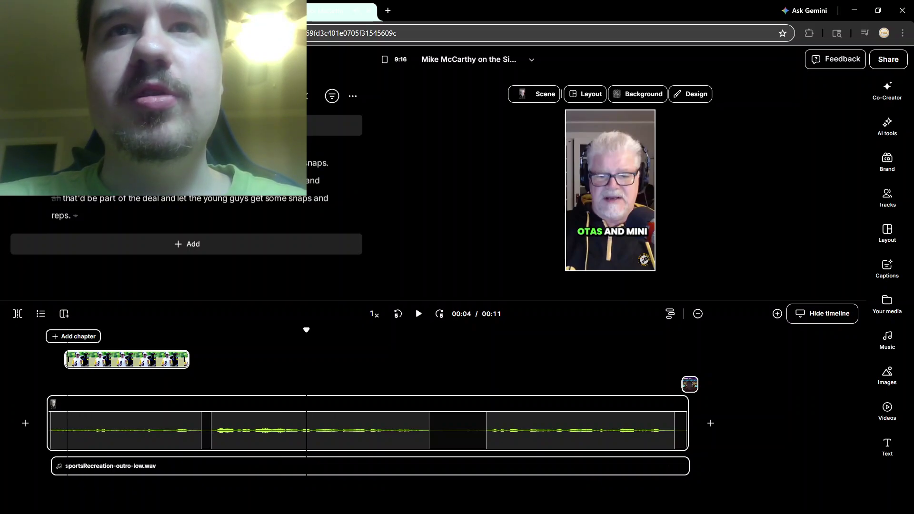
Step: Nudge the player image overlay slightly earlier and play the whole clip from the beginning
{"action": "left_click_drag", "start_coordinate": [102, 359], "coordinate": [97, 359]}
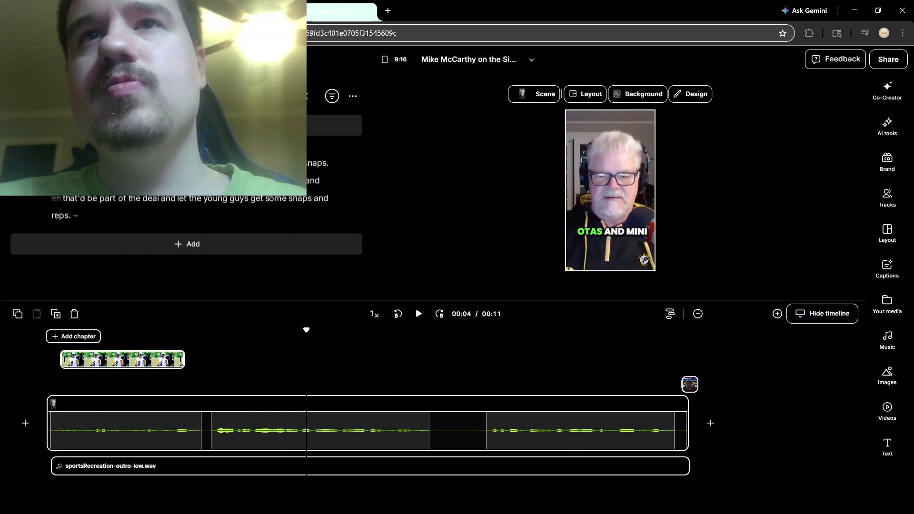
{"action": "key", "text": "Home"}
{"action": "key", "text": "space"}
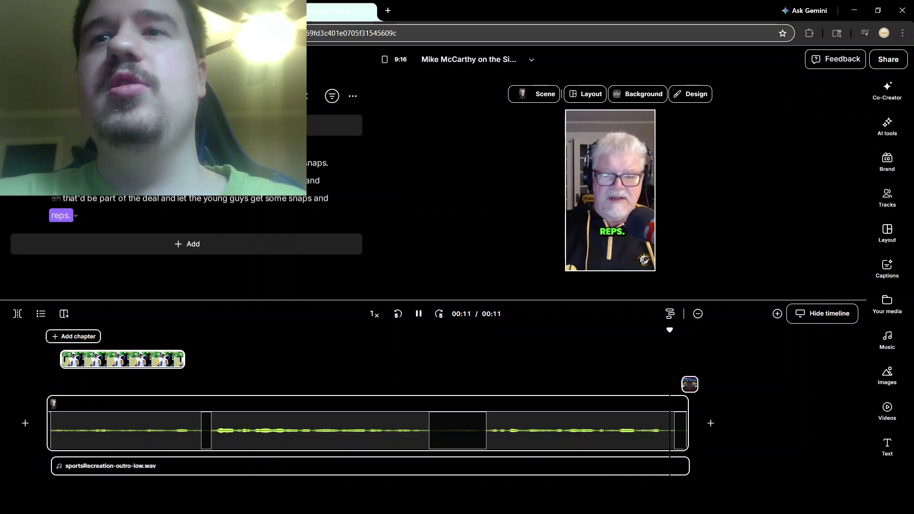
{"action": "key", "text": "space"}
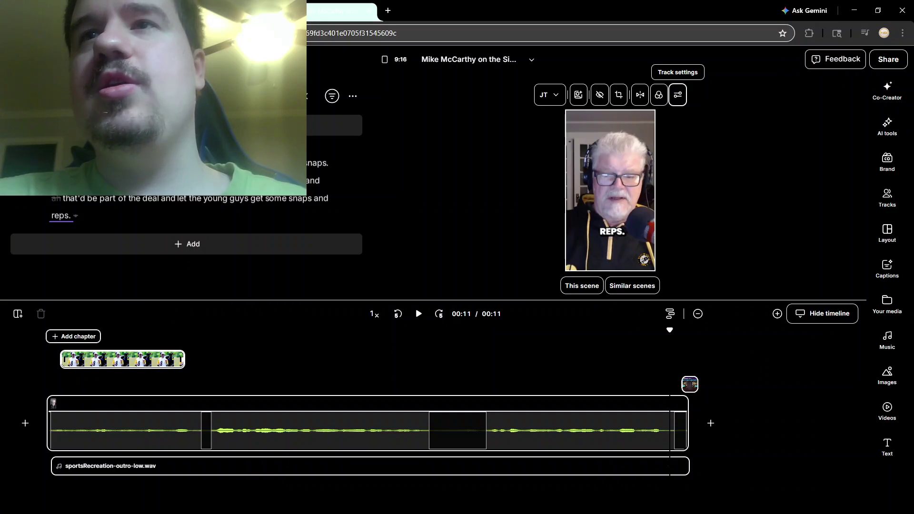
Step: Set the speaker track's color adjustments to contrast 8 and brightness 15, and play the clip from 00:06 to the end
{"action": "left_click", "coordinate": [678, 95]}
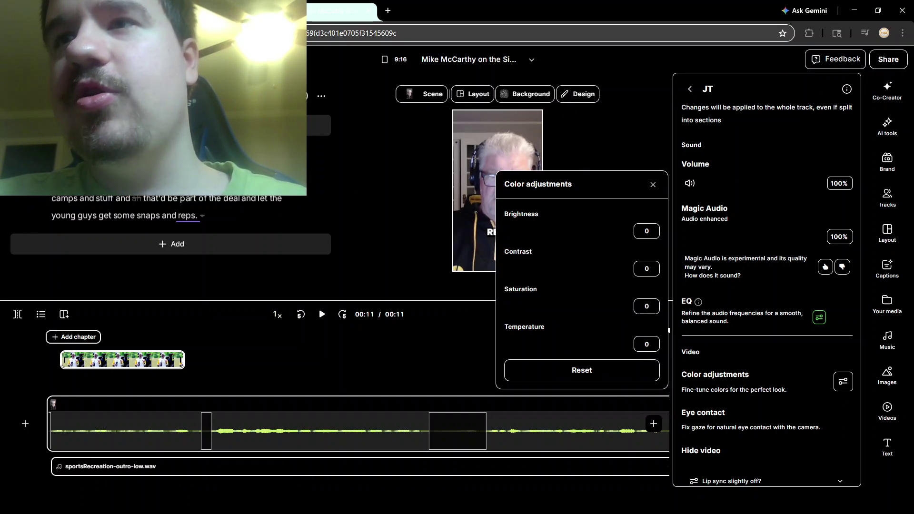
{"action": "left_click", "coordinate": [646, 269]}
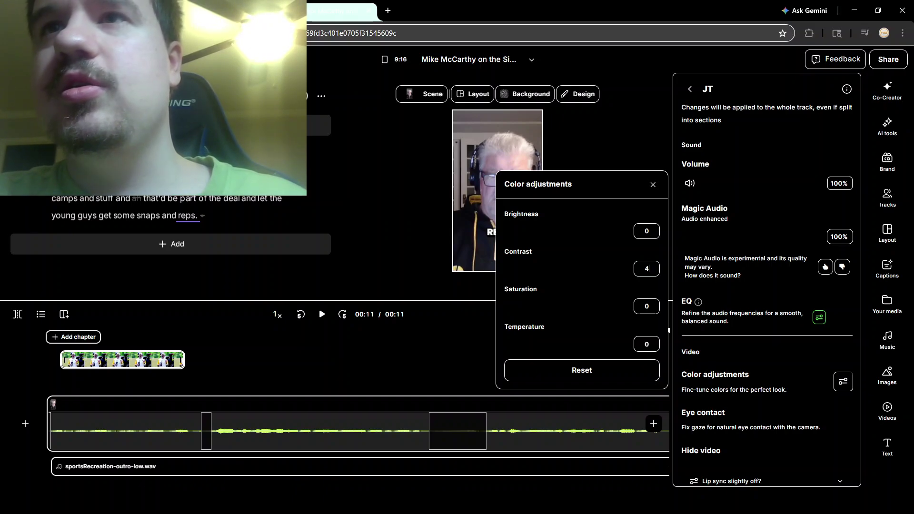
{"action": "key", "text": "Up"}
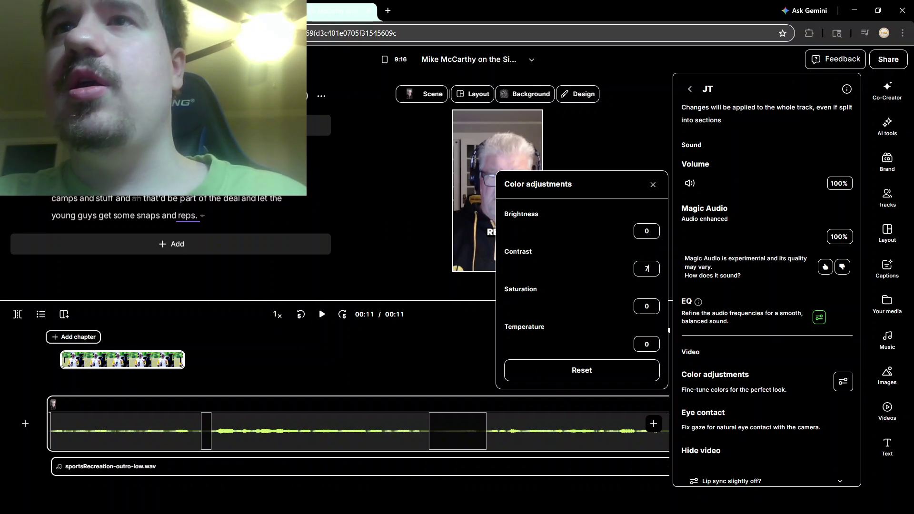
{"action": "key", "text": "Up"}
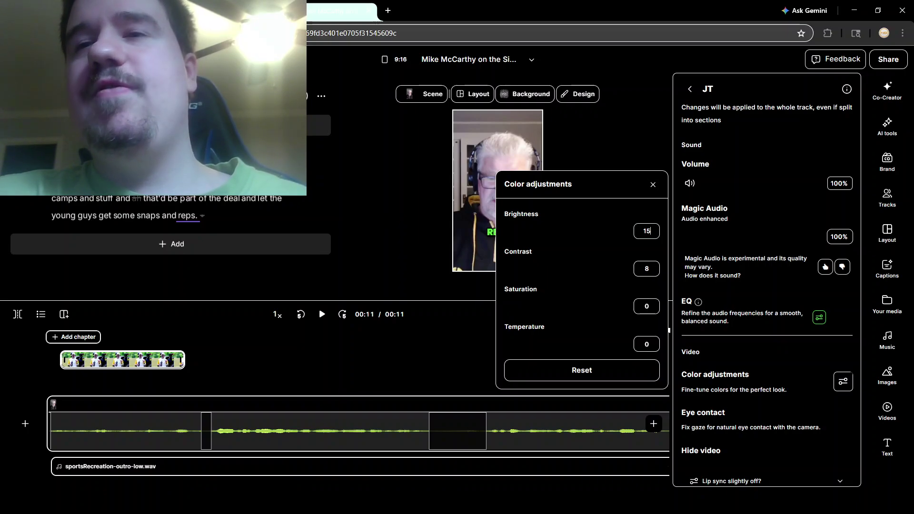
{"action": "left_click", "coordinate": [669, 330]}
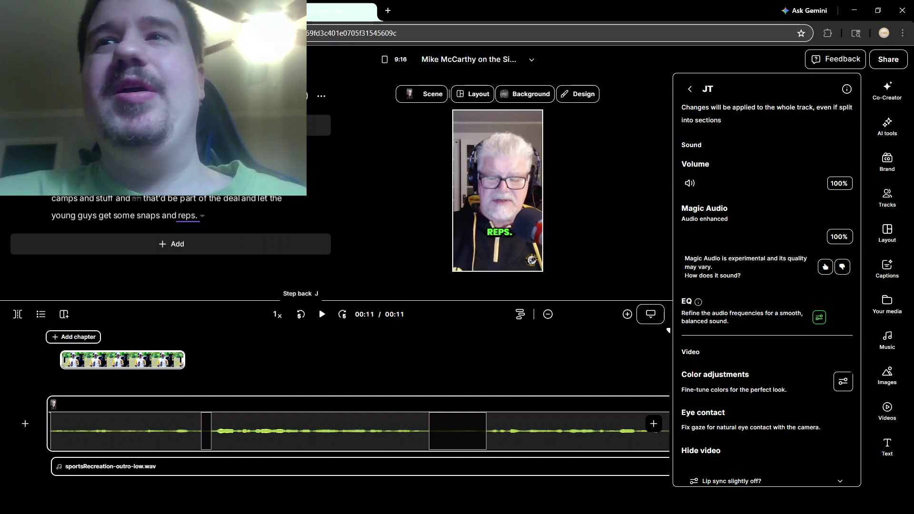
{"action": "key", "text": "j"}
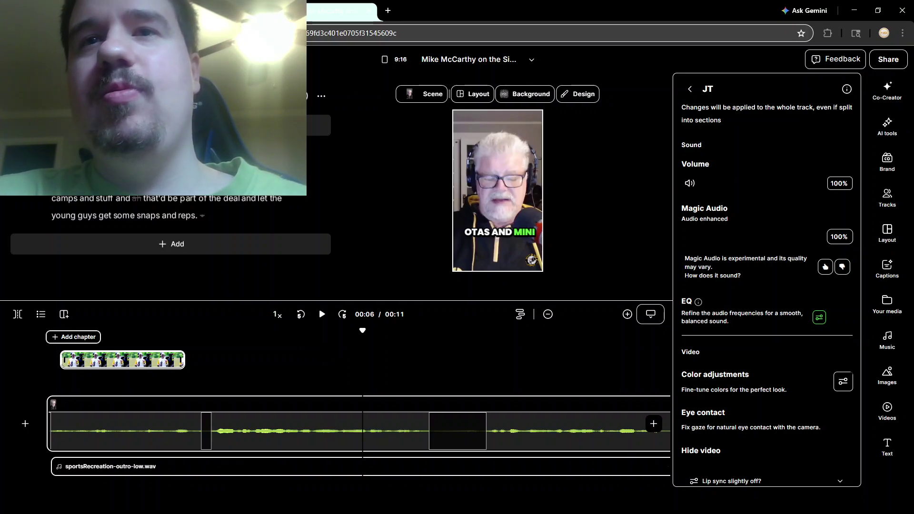
{"action": "key", "text": "space"}
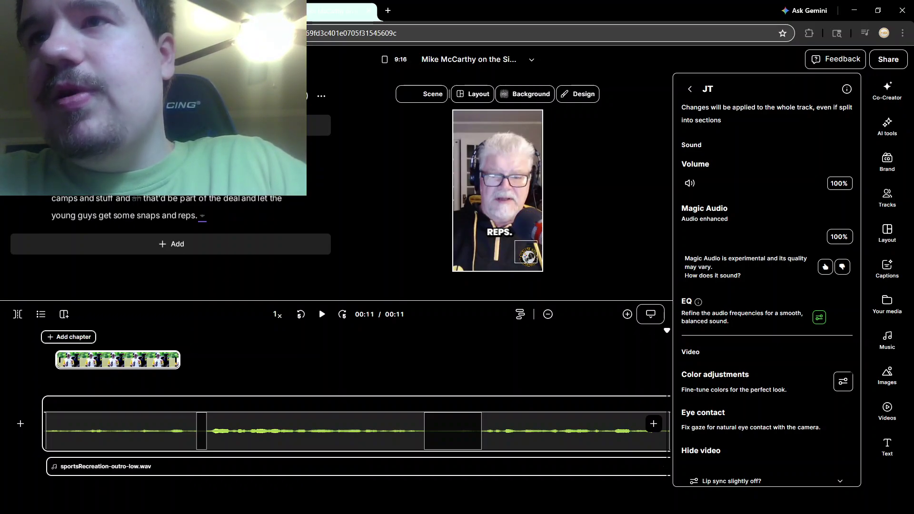
Step: Enlarge the round logo in the lower-right corner of the video frame and shift it slightly inward
{"action": "left_click_drag", "start_coordinate": [523, 246], "coordinate": [523, 249]}
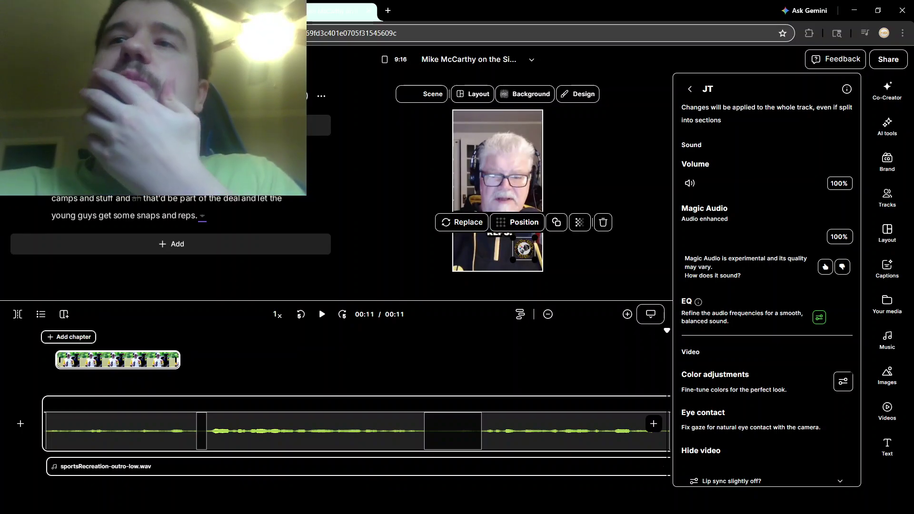
{"action": "key", "text": "Escape"}
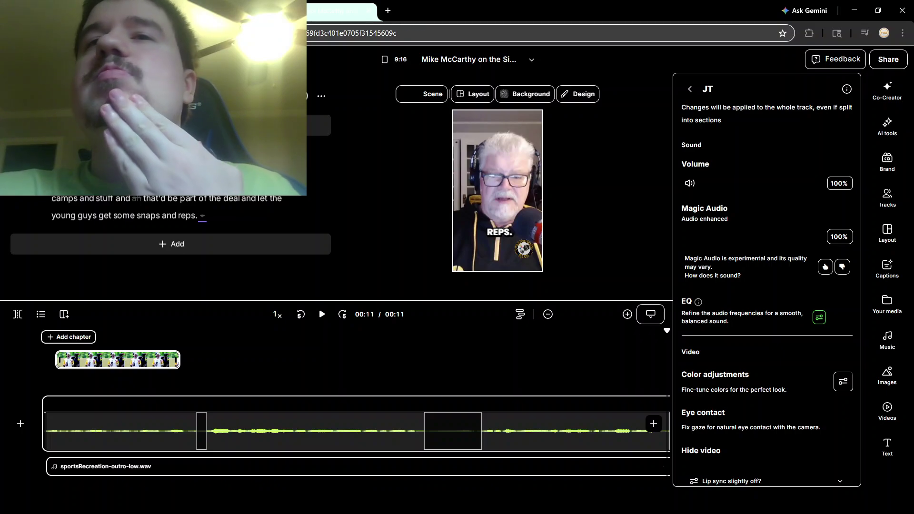